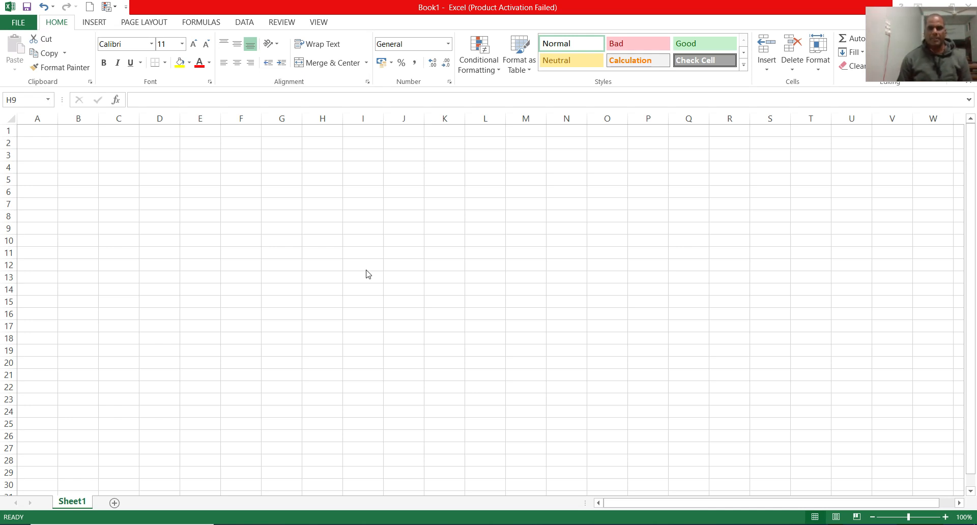
# Enter the column headings NAME, HINDI, ELG, COMP, MATH, SCI and SOSL across H7:N7
pyautogui.click(309, 186)
pyautogui.click(307, 204)
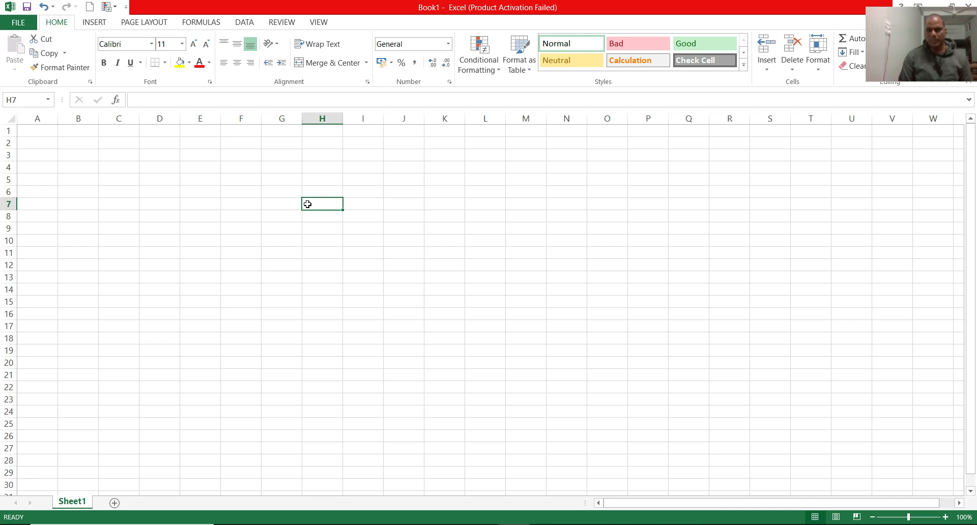
pyautogui.write('NAME')
pyautogui.press('Tab')
pyautogui.write('HINI')
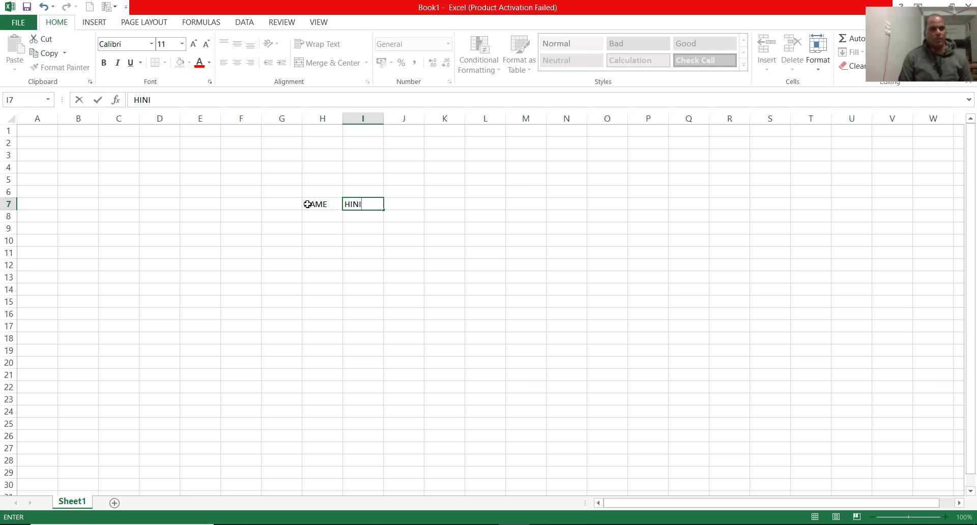
pyautogui.write('DI')
pyautogui.press('Tab')
pyautogui.write('ELG')
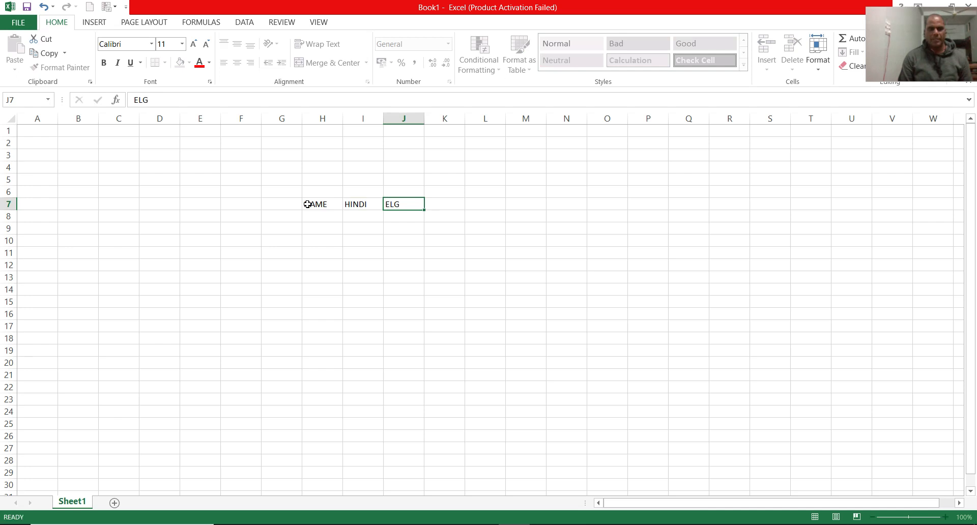
pyautogui.press('Tab')
pyautogui.write('COMP')
pyautogui.press('Tab')
pyautogui.write('MATH')
pyautogui.press('Tab')
pyautogui.write('SCI')
pyautogui.press('Tab')
pyautogui.write('SOSL')
pyautogui.press('Return')
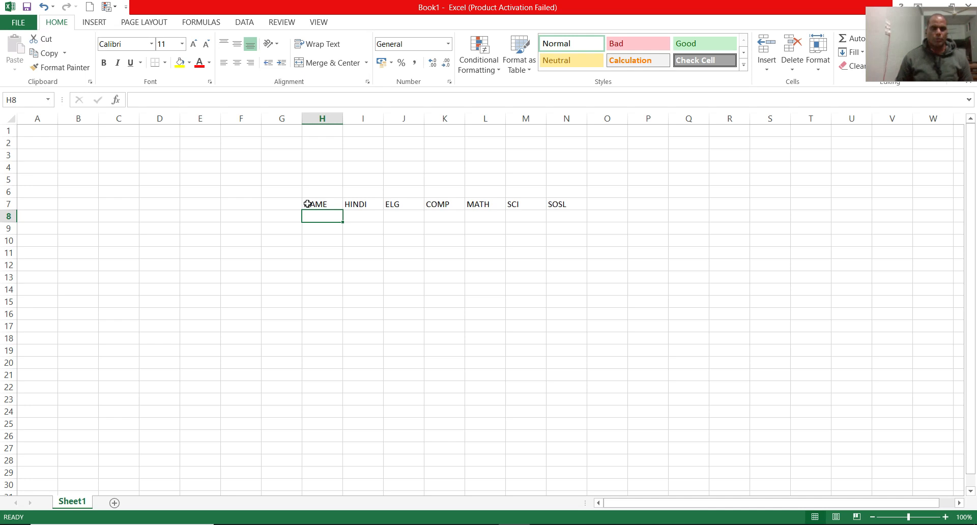
# Enter eleven students' first names, one per row, under the NAME heading in H8:H18
pyautogui.write('RAM')
pyautogui.press('Return')
pyautogui.write('SHYAM')
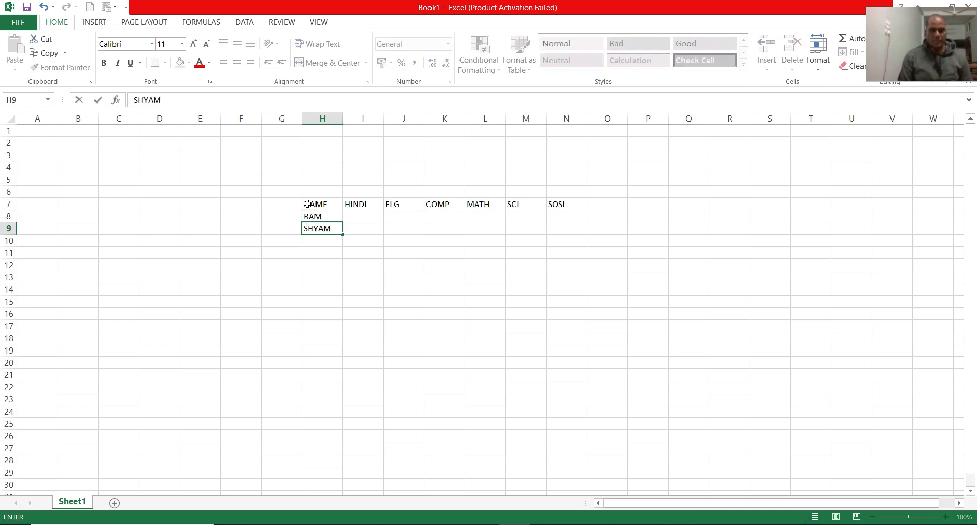
pyautogui.press('Return')
pyautogui.write('MOHAN')
pyautogui.press('Return')
pyautogui.write('SOHAN')
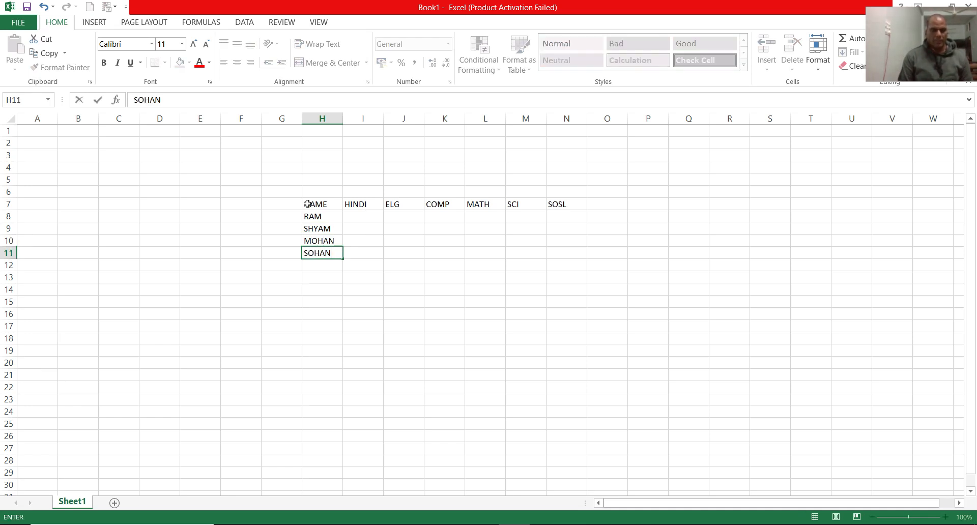
pyautogui.press('Return')
pyautogui.write('AJAY')
pyautogui.press('Return')
pyautogui.write('VIJAY')
pyautogui.press('Return')
pyautogui.write('VIKASH')
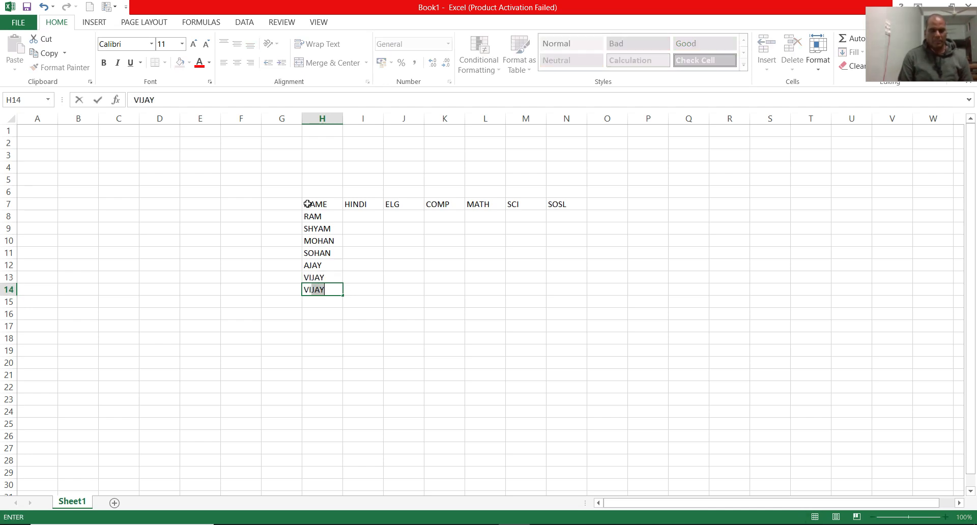
pyautogui.press('Return')
pyautogui.write('ALOK')
pyautogui.press('Return')
pyautogui.write('AL')
pyautogui.press('BackSpace')
pyautogui.press('BackSpace')
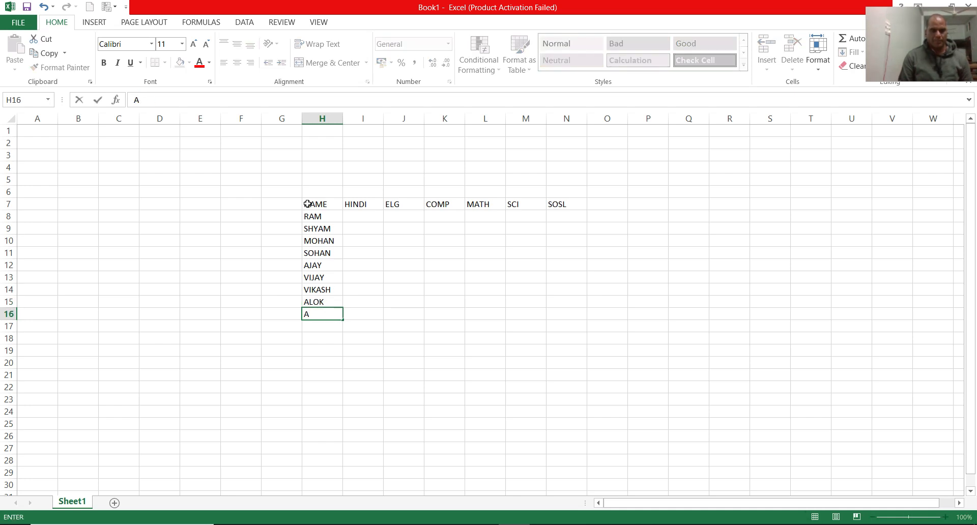
pyautogui.write('KASH')
pyautogui.press('Return')
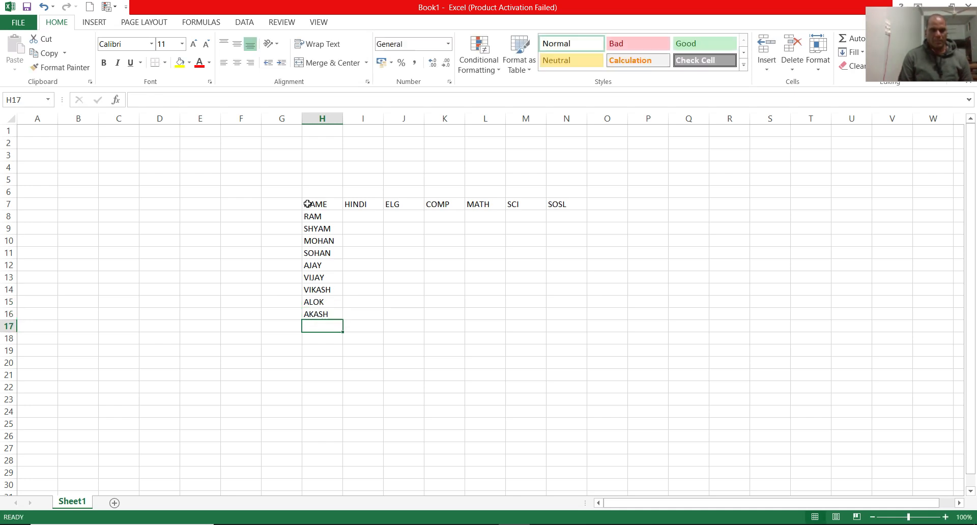
pyautogui.write('MOHIT')
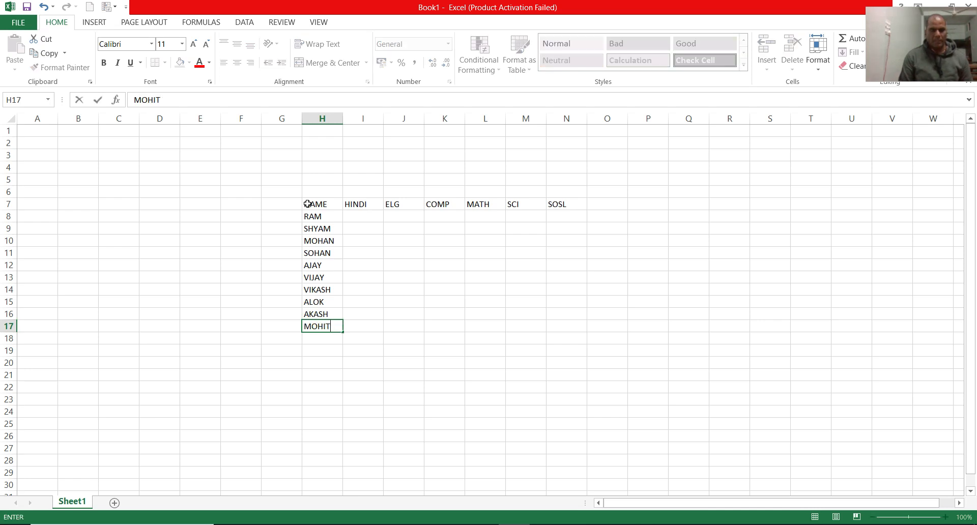
pyautogui.press('Return')
pyautogui.write('KAPIL')
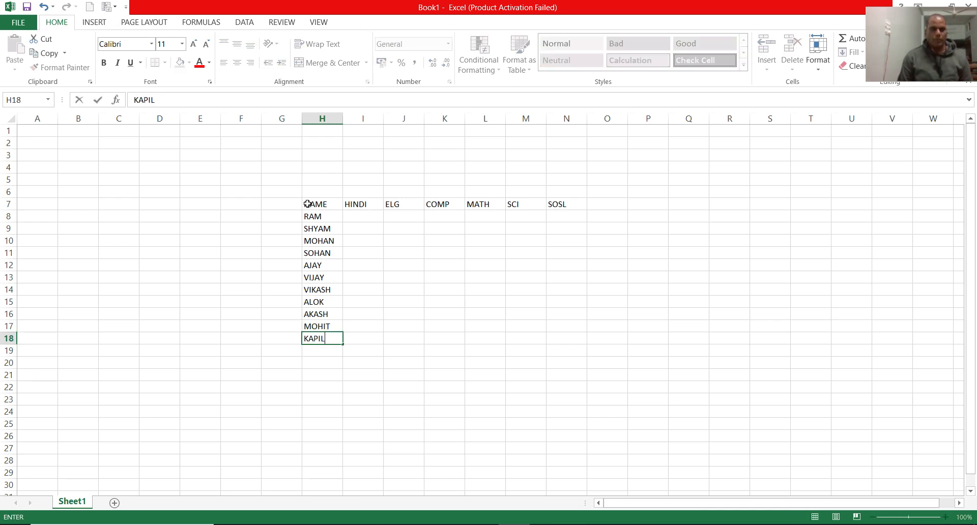
pyautogui.press('Return')
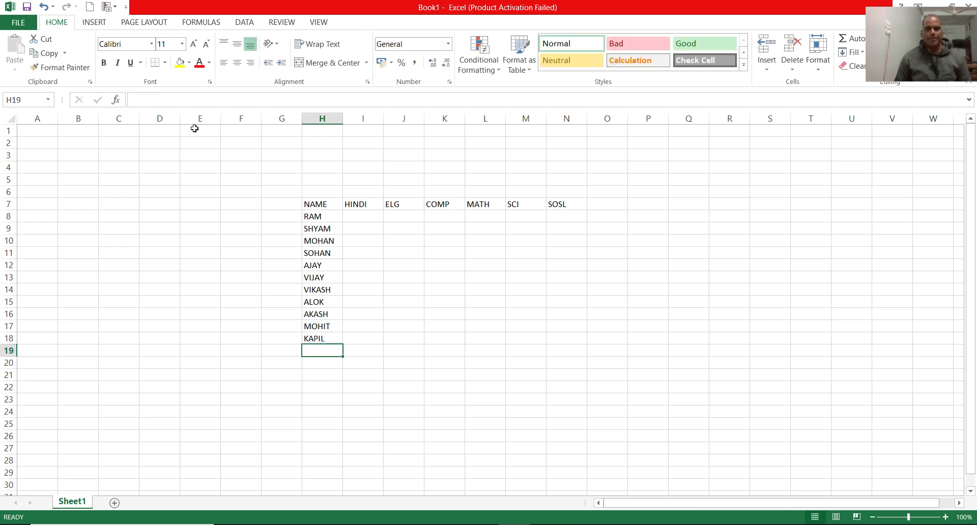
# Enter the formula =RANDBETWEEN(35,95) in I8 for the first student's HINDI mark
pyautogui.click(358, 214)
pyautogui.write('=RAND')
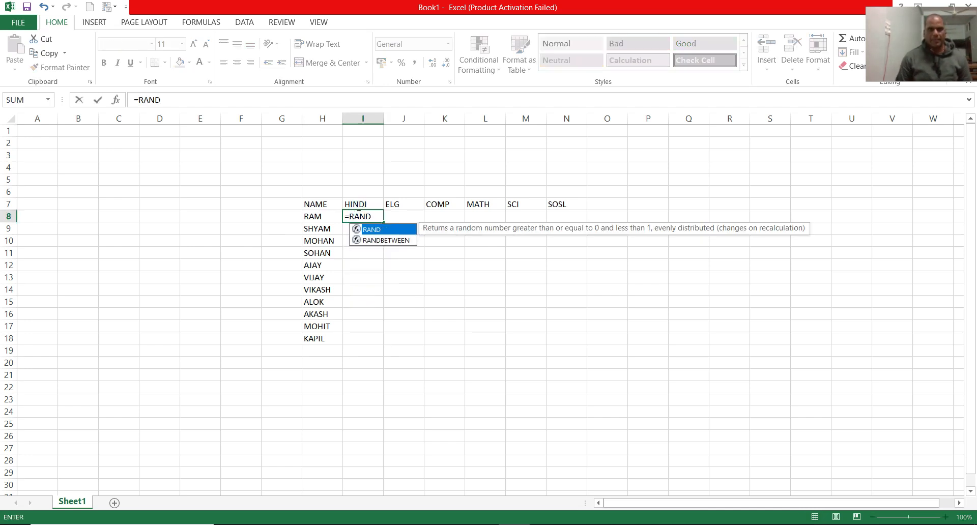
pyautogui.press('Down')
pyautogui.press('Tab')
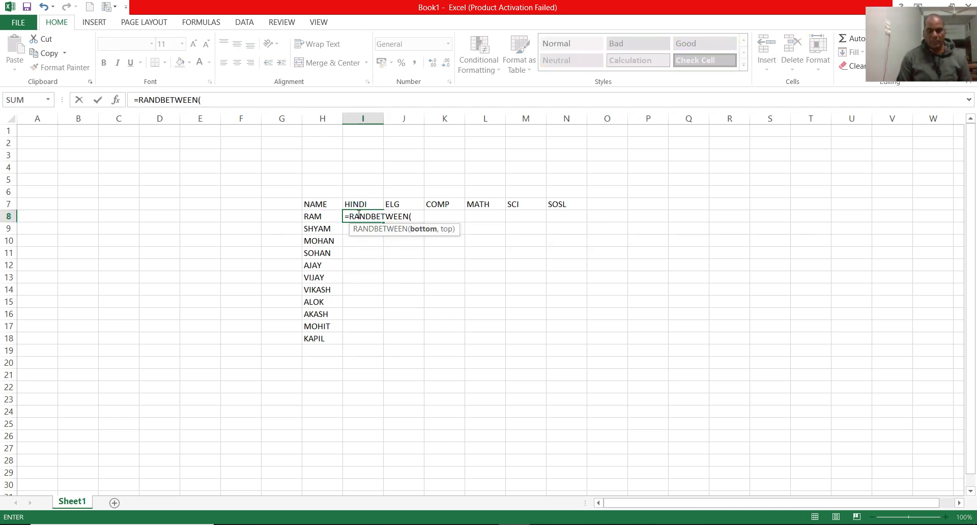
pyautogui.write('35,95)')
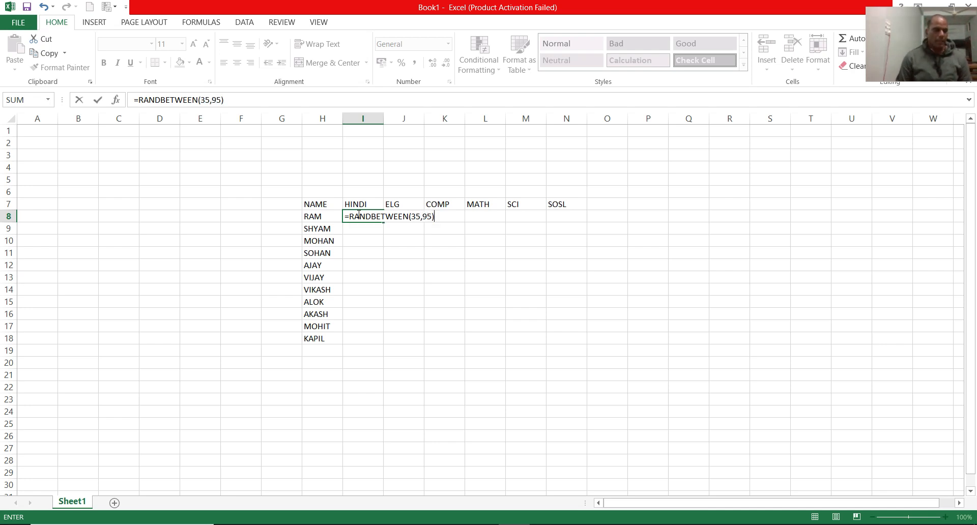
pyautogui.press('Return')
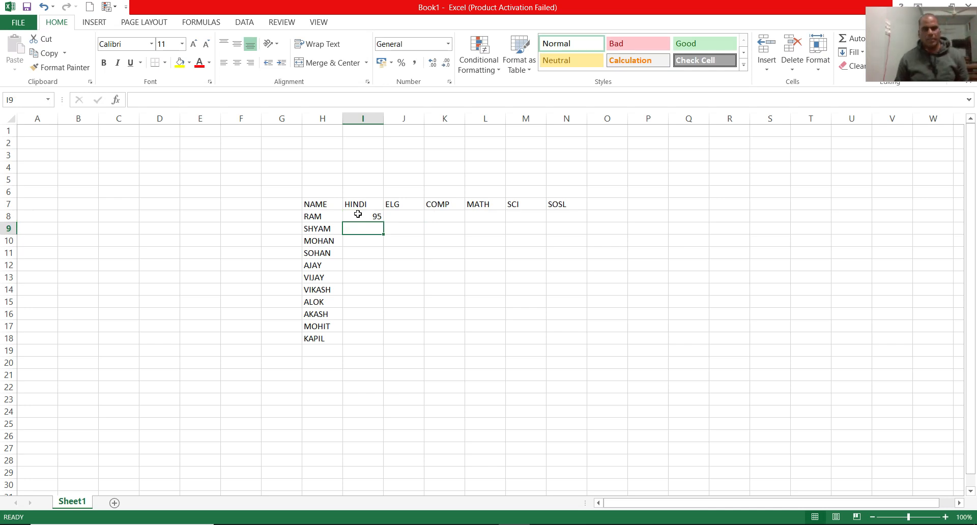
# Fill the random-mark formula from I8 across to column N and down to row 18
pyautogui.click(358, 216)
pyautogui.moveTo(381, 223); pyautogui.dragTo(585, 270)
pyautogui.moveTo(588, 221); pyautogui.dragTo(574, 346)
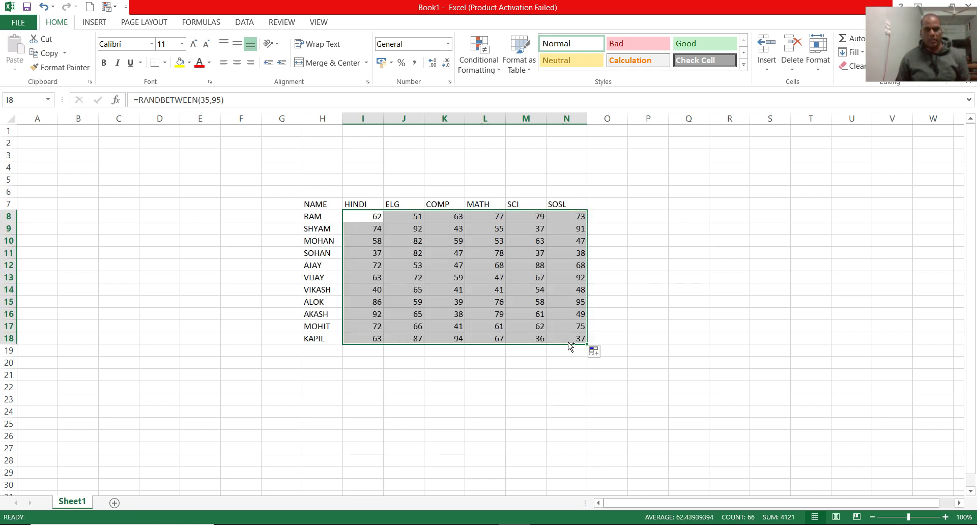
# Copy the marks in I8:N18 and paste them in place as values only
pyautogui.hotkey('ctrl', 'c')
pyautogui.hotkey('ctrl', 'alt', 'v')
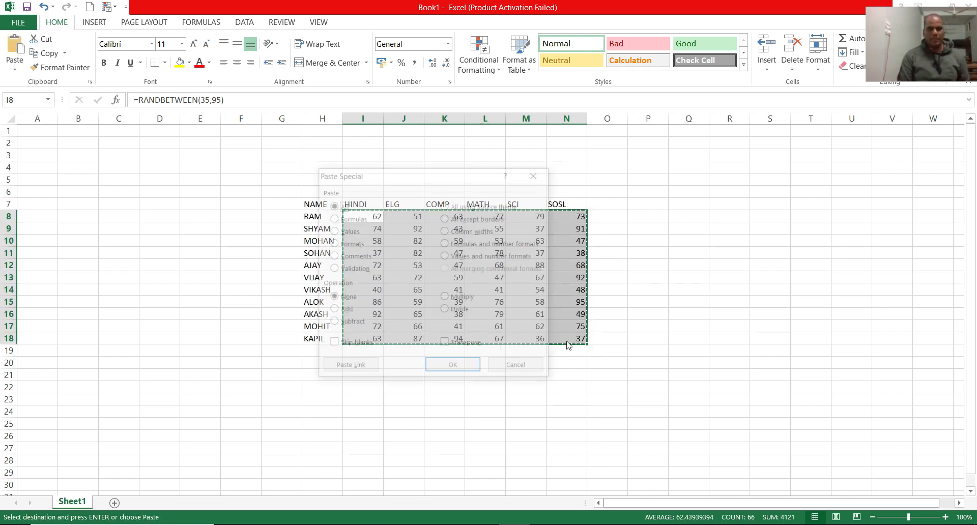
pyautogui.click(334, 230)
pyautogui.click(452, 368)
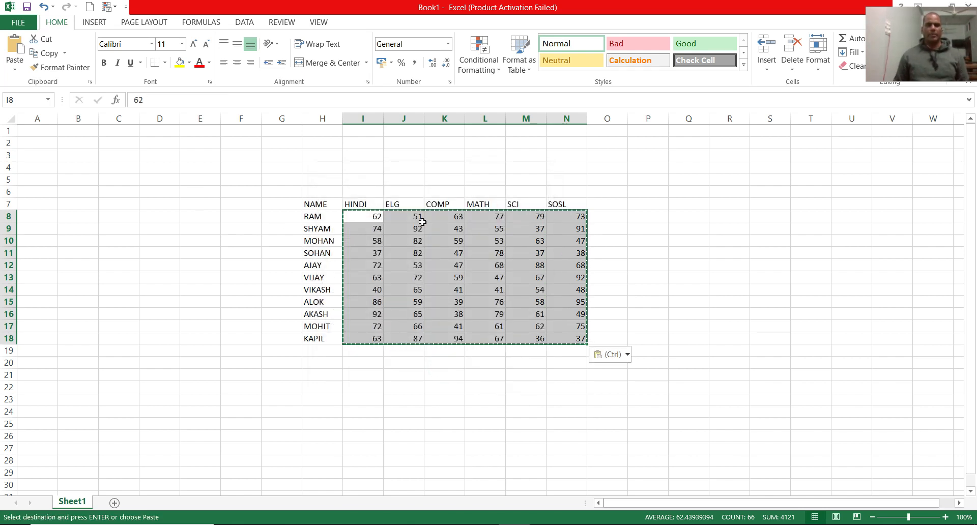
# Center the contents of the marks table horizontally in H7:N19
pyautogui.moveTo(315, 205); pyautogui.dragTo(563, 351)
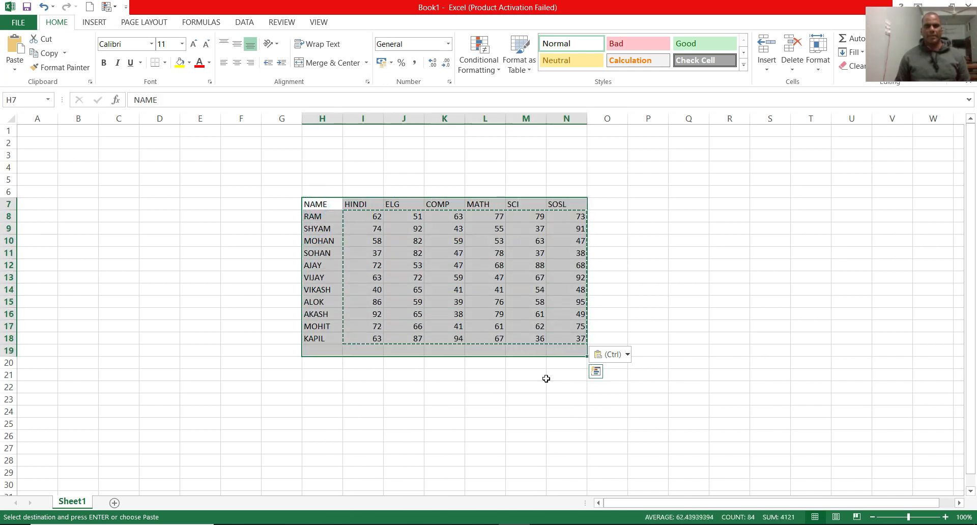
pyautogui.click(243, 66)
pyautogui.click(507, 301)
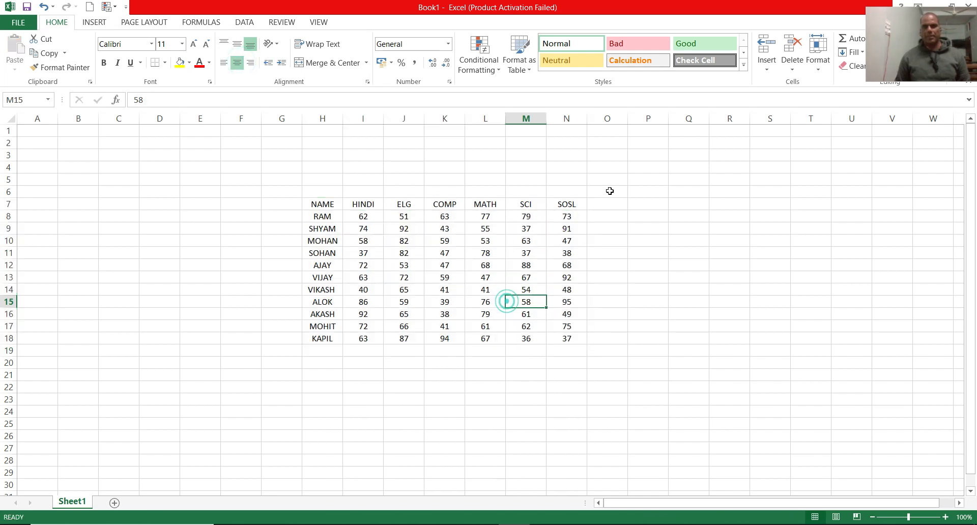
# Add the headings SUM, PER%, AVG, D/D, MAX, MIN, COUNT, SUBT and MULTI across O7:W7
pyautogui.click(598, 202)
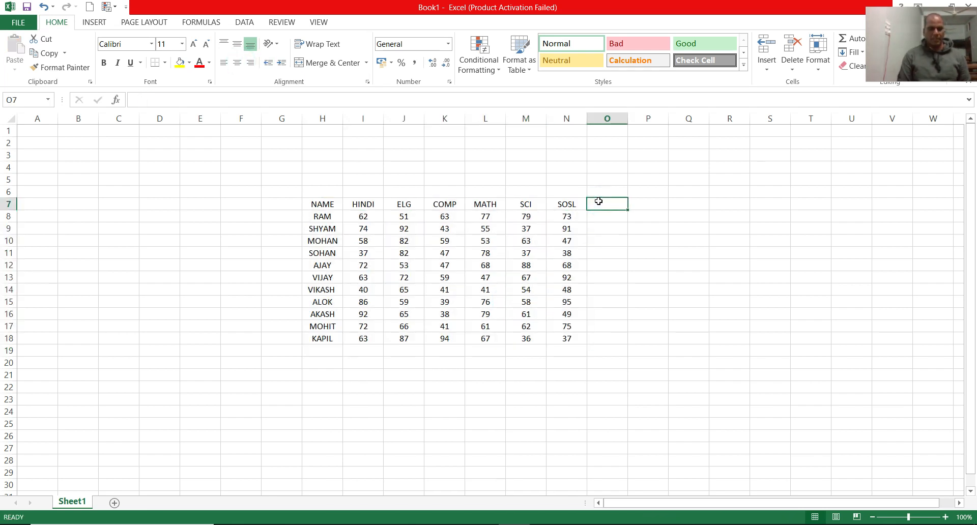
pyautogui.write('SUM')
pyautogui.press('Tab')
pyautogui.write('PER')
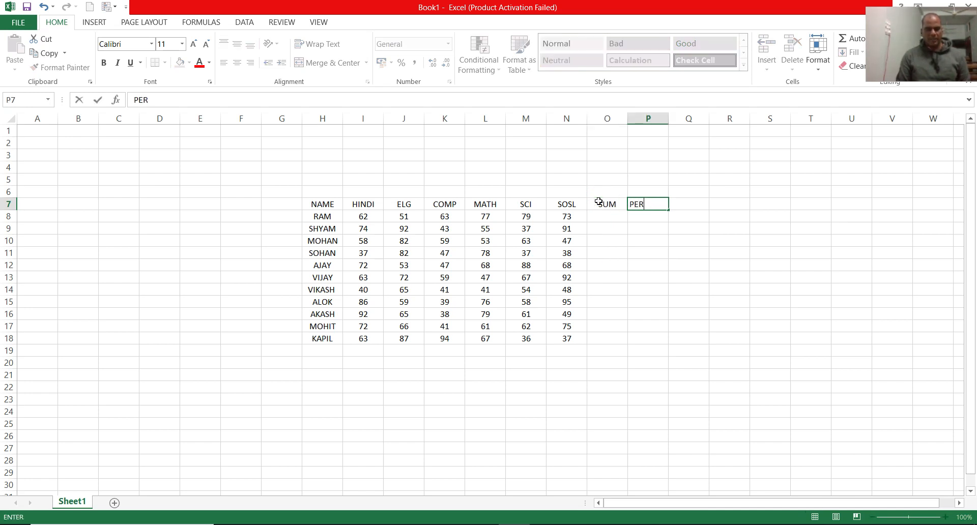
pyautogui.write('%')
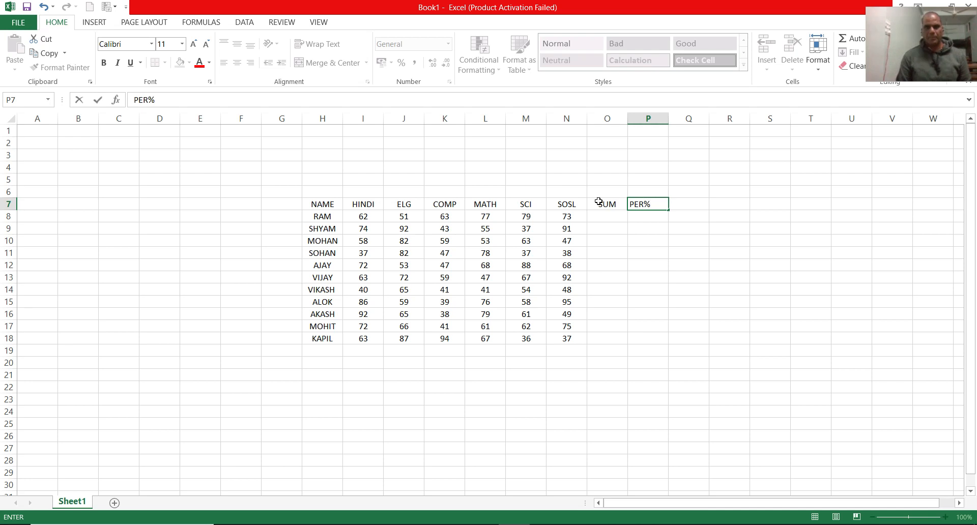
pyautogui.press('Tab')
pyautogui.write('A')
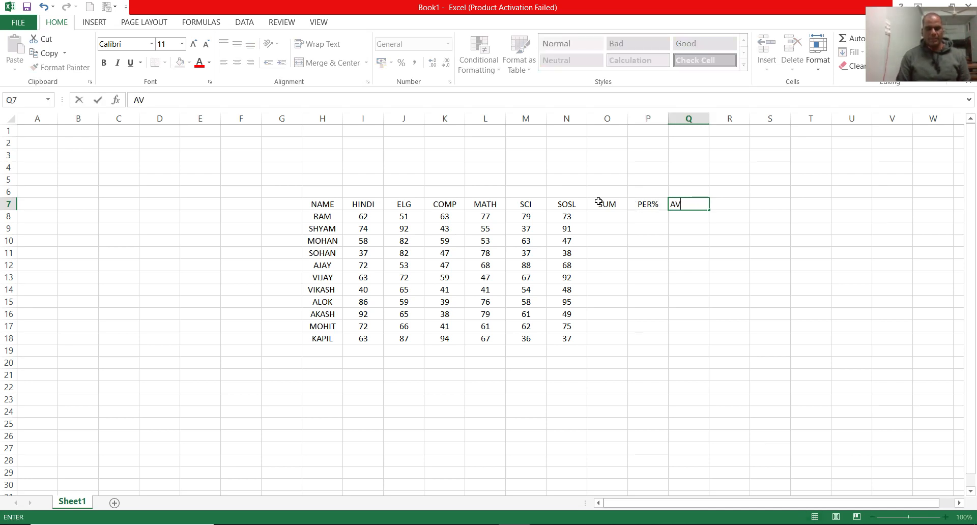
pyautogui.press('Tab')
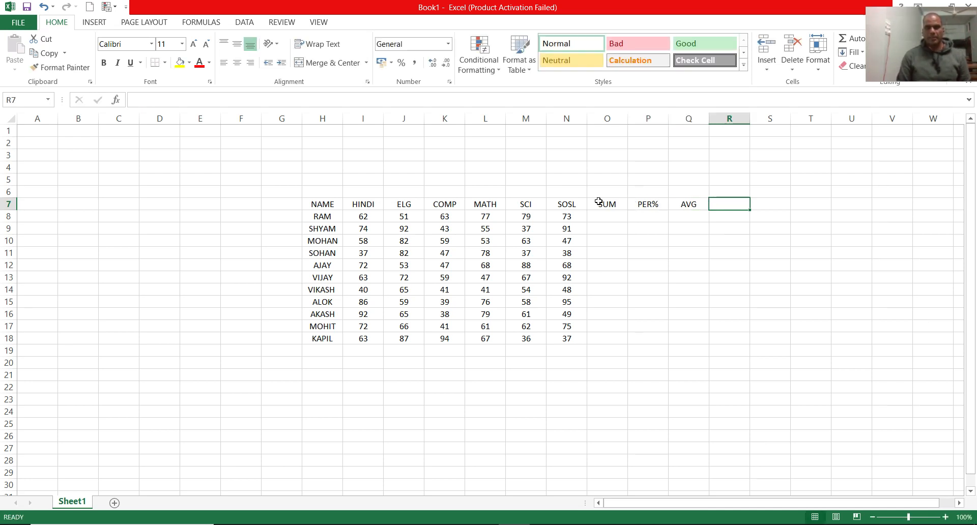
pyautogui.write('D/D')
pyautogui.press('Tab')
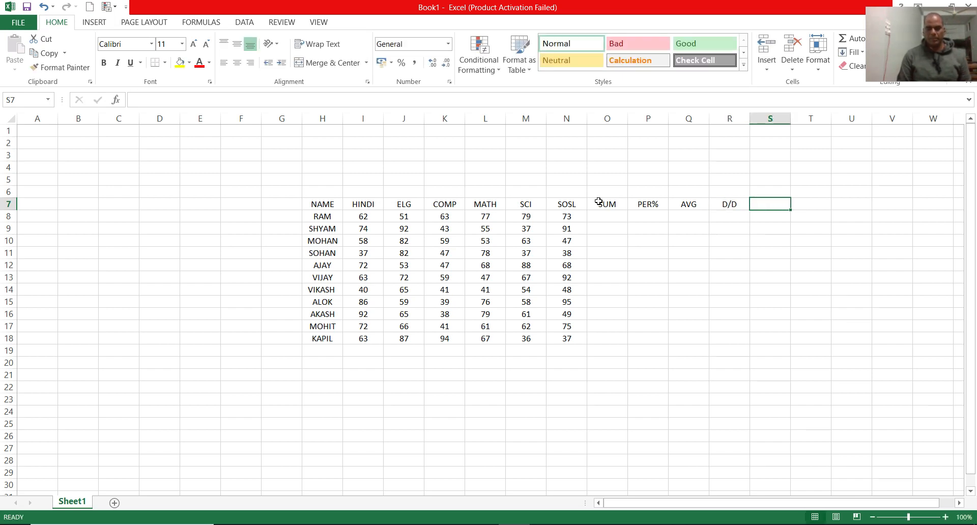
pyautogui.write('MAX')
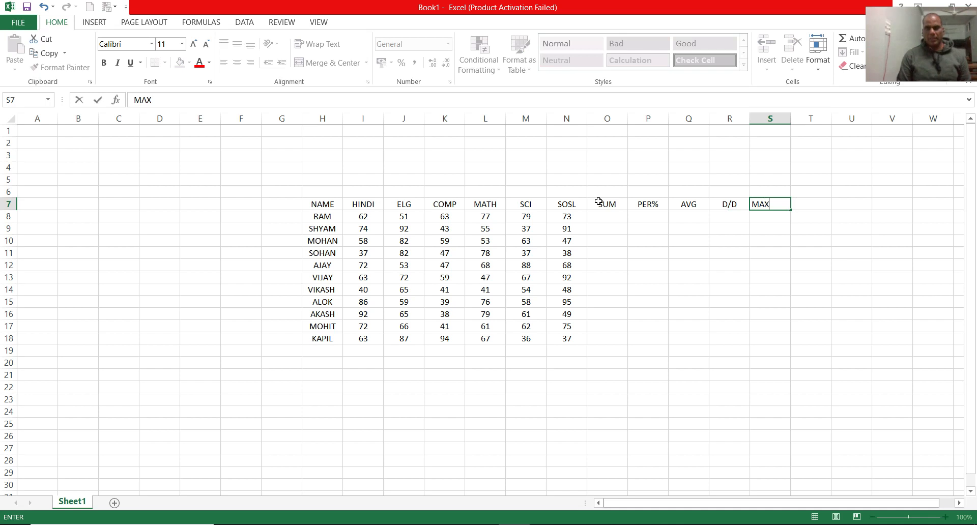
pyautogui.press('Tab')
pyautogui.write('MIN')
pyautogui.press('Tab')
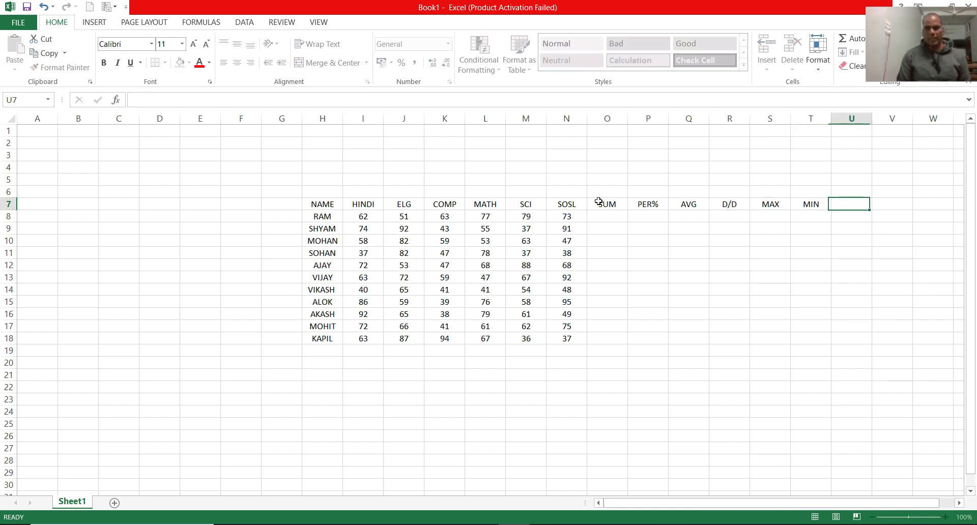
pyautogui.write('COUNT')
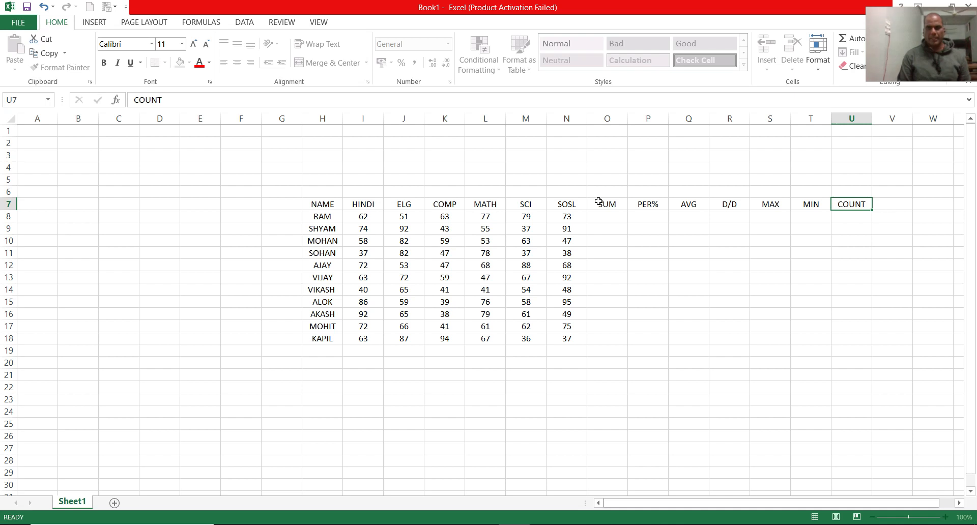
pyautogui.press('Tab')
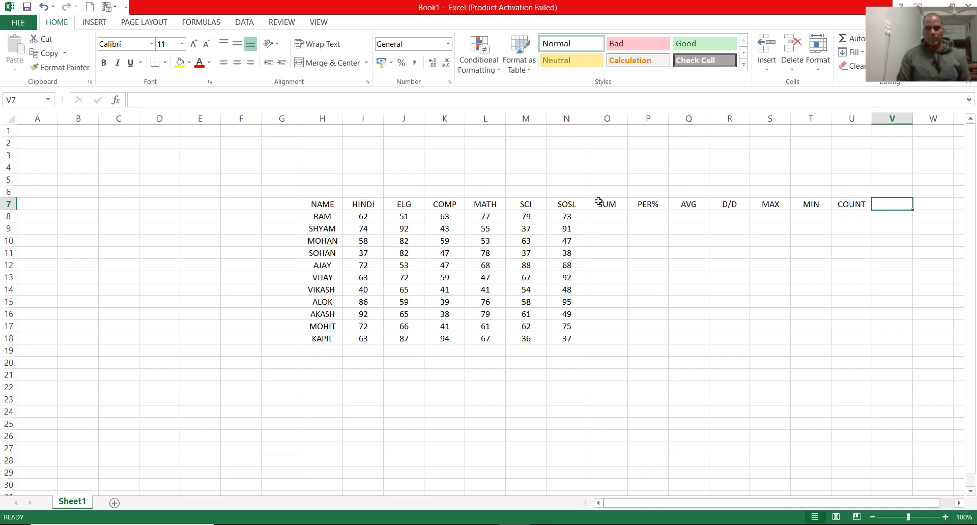
pyautogui.write('SUBT')
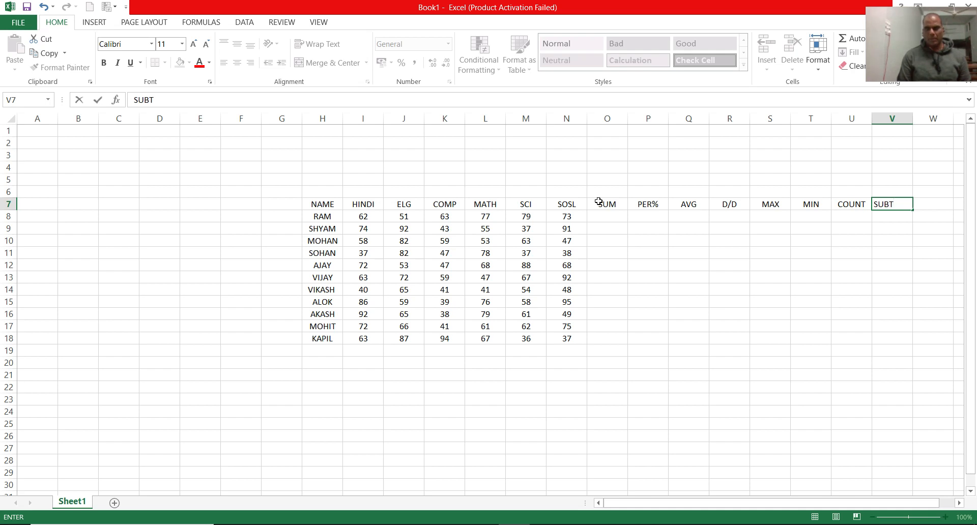
pyautogui.press('Tab')
pyautogui.write('MUJ')
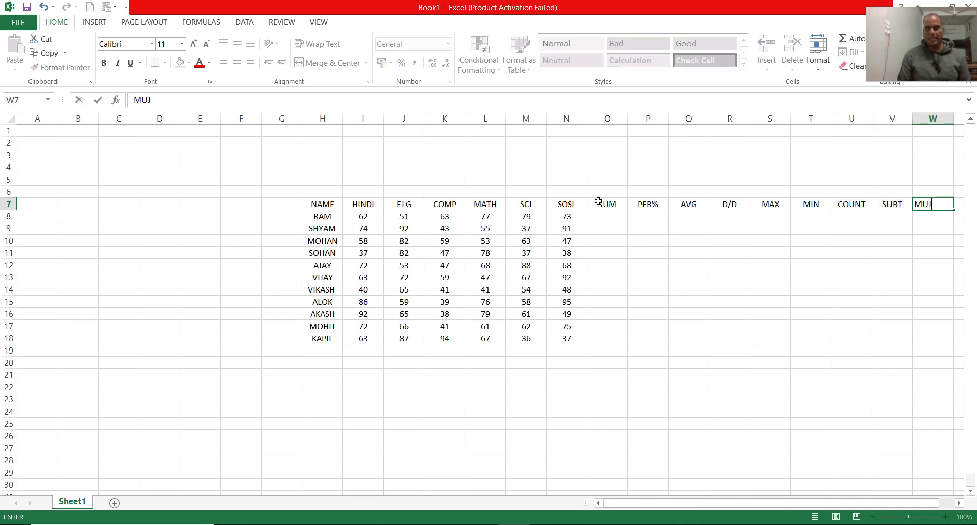
pyautogui.write('LTI')
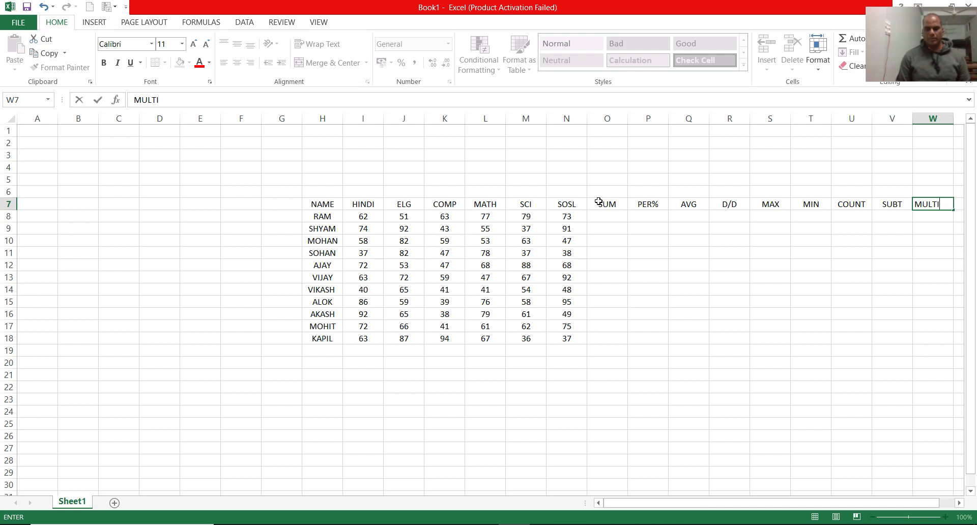
pyautogui.click(601, 215)
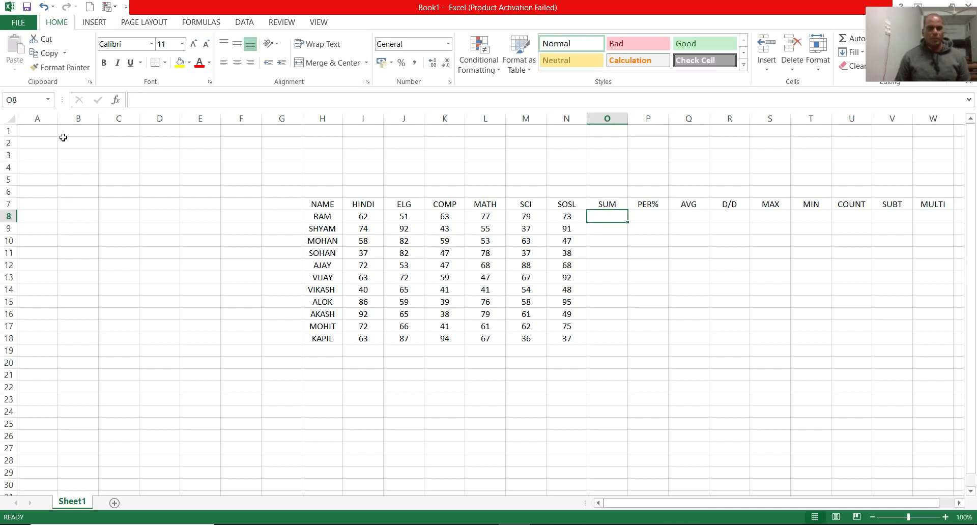
# Delete the six empty columns A:F in front of the marks table
pyautogui.moveTo(36, 118); pyautogui.dragTo(233, 127)
pyautogui.hotkey('ctrl', '-')
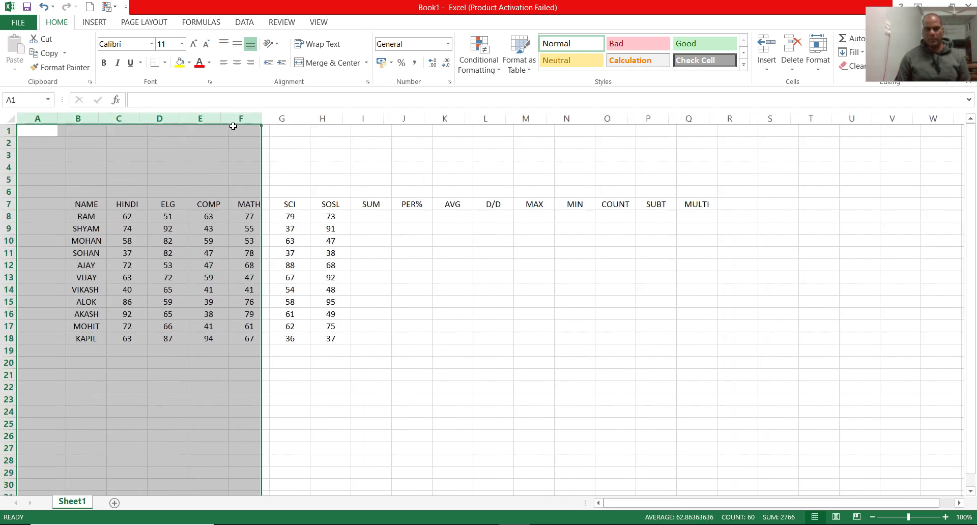
# Apply all borders and bold to the marks table in B7:Q19, keeping its contents horizontally centered
pyautogui.moveTo(69, 206); pyautogui.dragTo(690, 348)
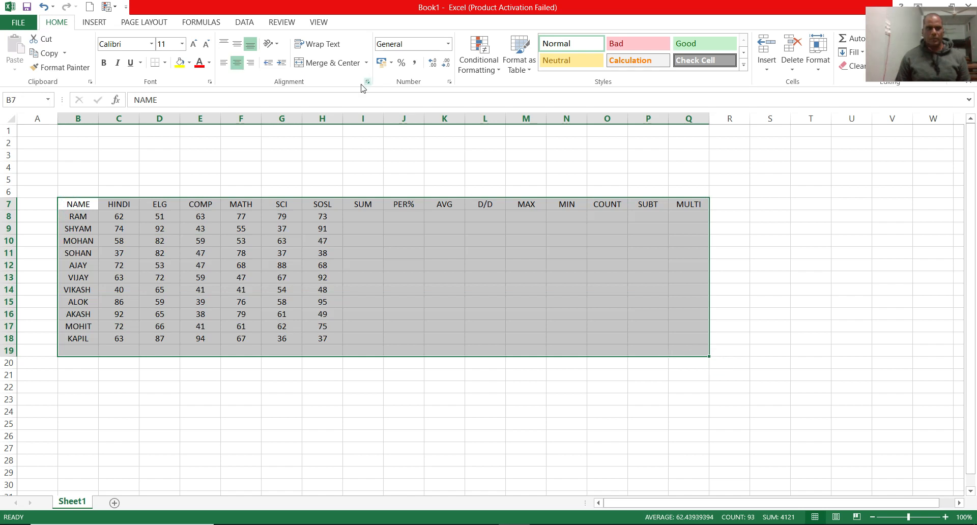
pyautogui.click(166, 63)
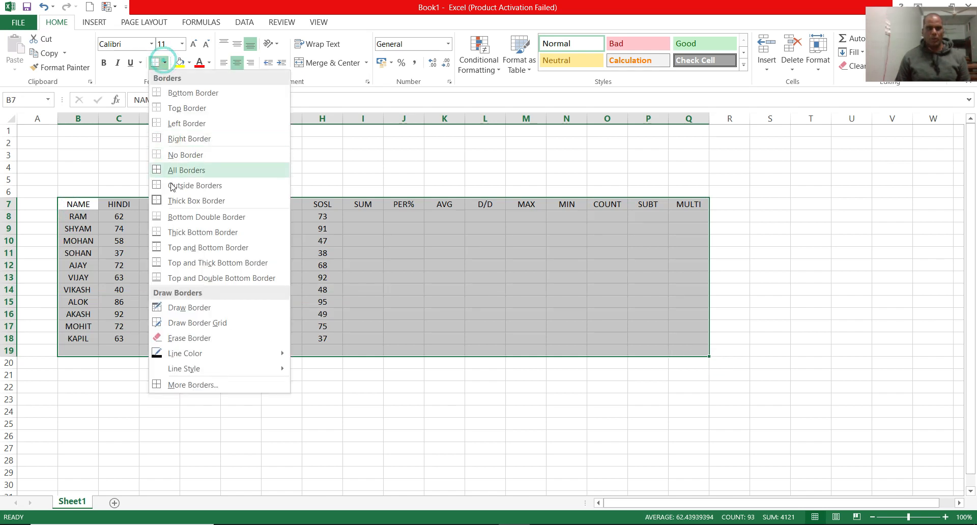
pyautogui.click(185, 171)
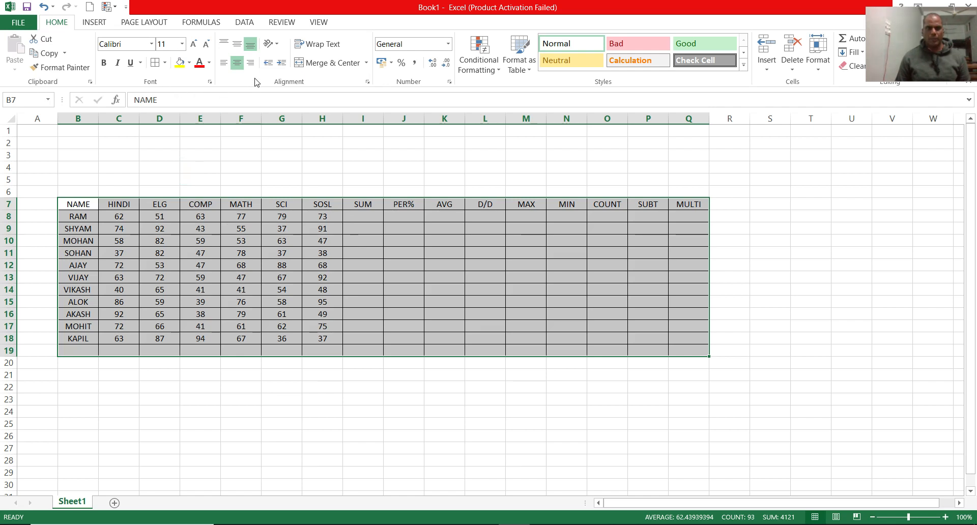
pyautogui.click(237, 63)
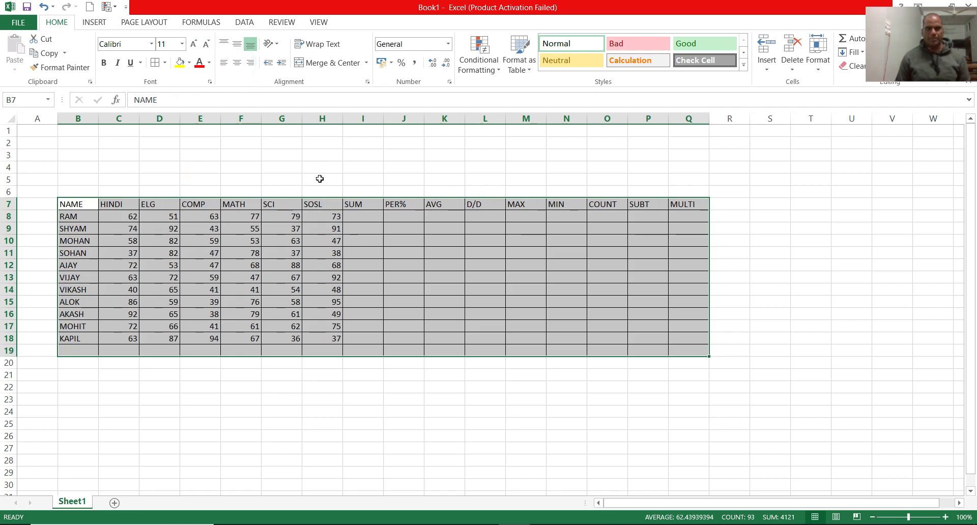
pyautogui.click(236, 64)
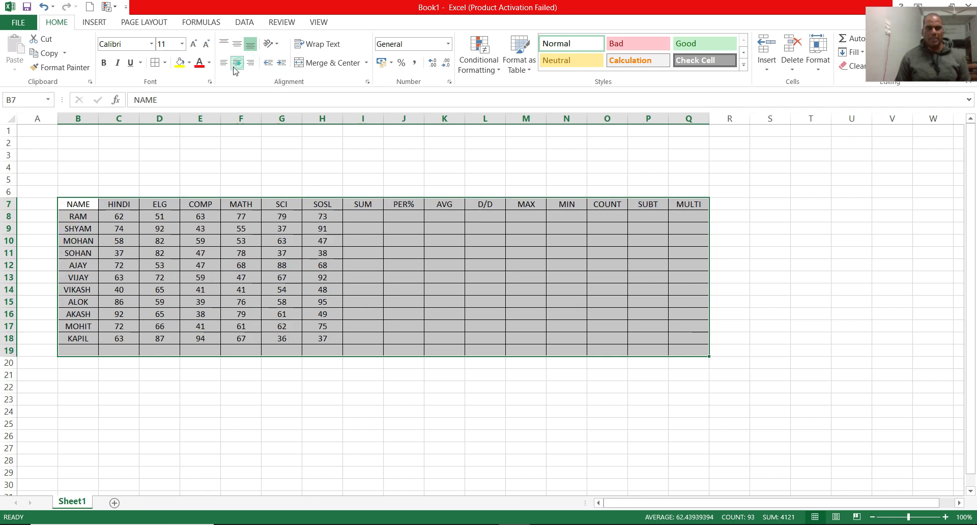
pyautogui.click(106, 61)
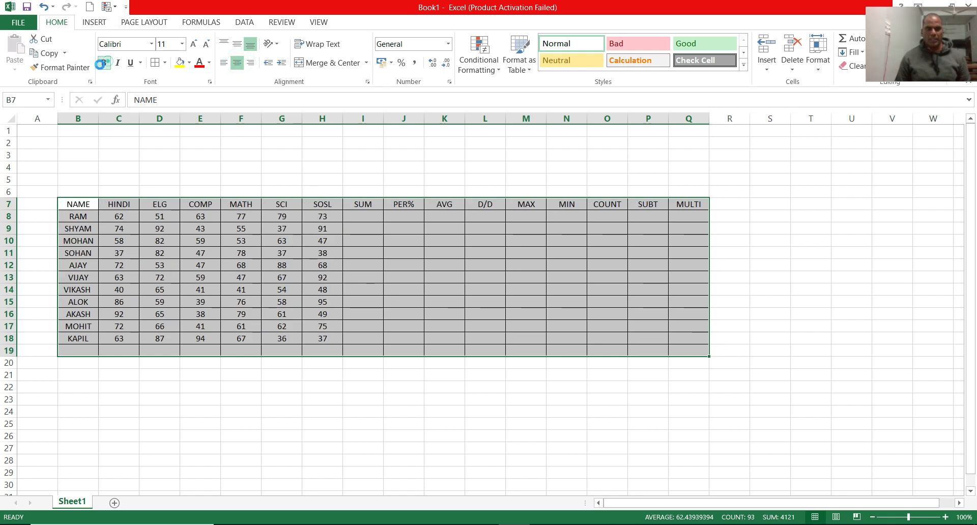
# Try totalling every row and column of marks at once with AutoSum over C8:I19, and undo it
pyautogui.click(363, 219)
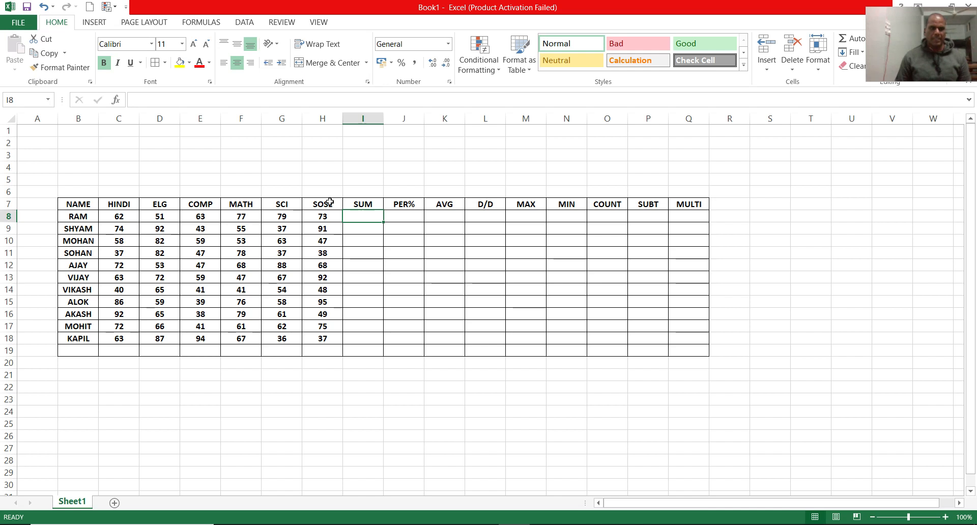
pyautogui.moveTo(115, 215); pyautogui.dragTo(368, 351)
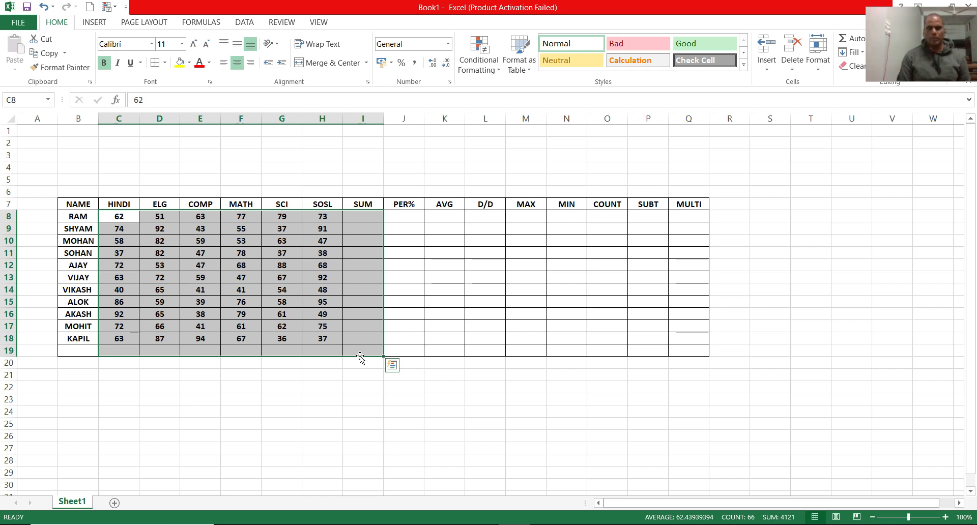
pyautogui.hotkey('alt', '=')
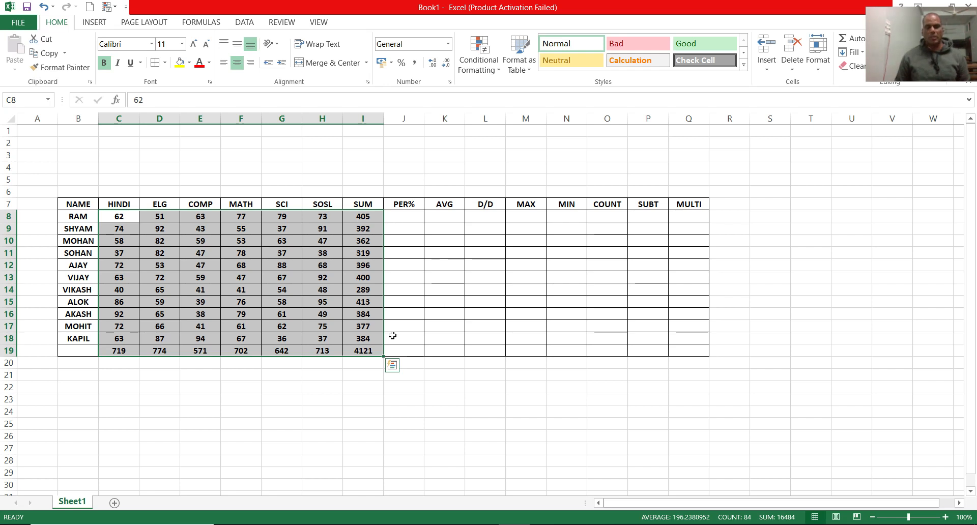
pyautogui.hotkey('ctrl', 'z')
# Enter the formula =SUM(C8:H8) in I8 to total the first student's marks
pyautogui.click(346, 220)
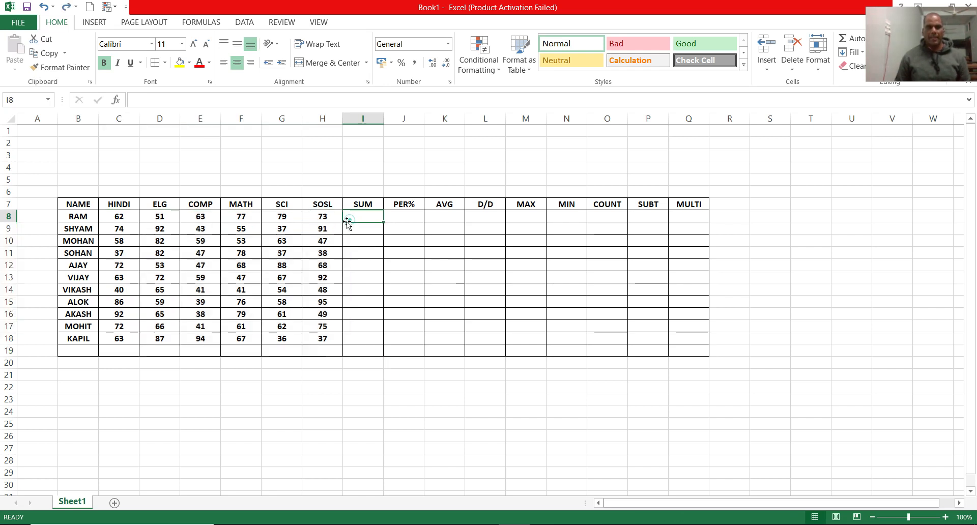
pyautogui.write('=SU')
pyautogui.write('M(')
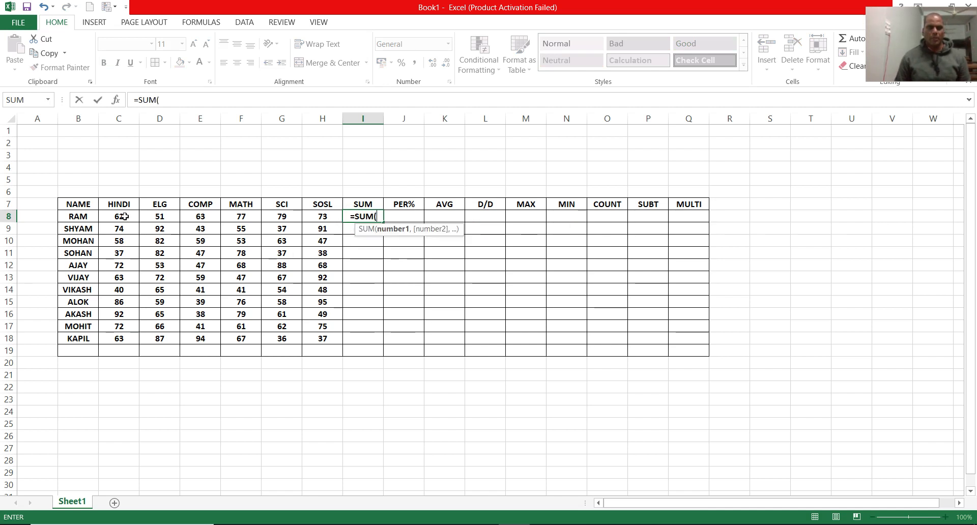
pyautogui.click(124, 217)
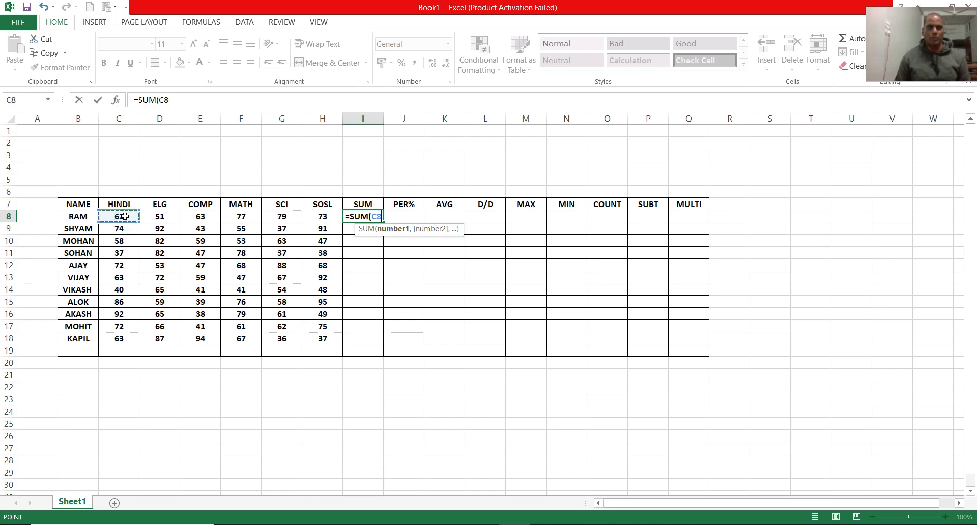
pyautogui.moveTo(124, 216); pyautogui.dragTo(336, 218)
pyautogui.write(')')
pyautogui.press('Return')
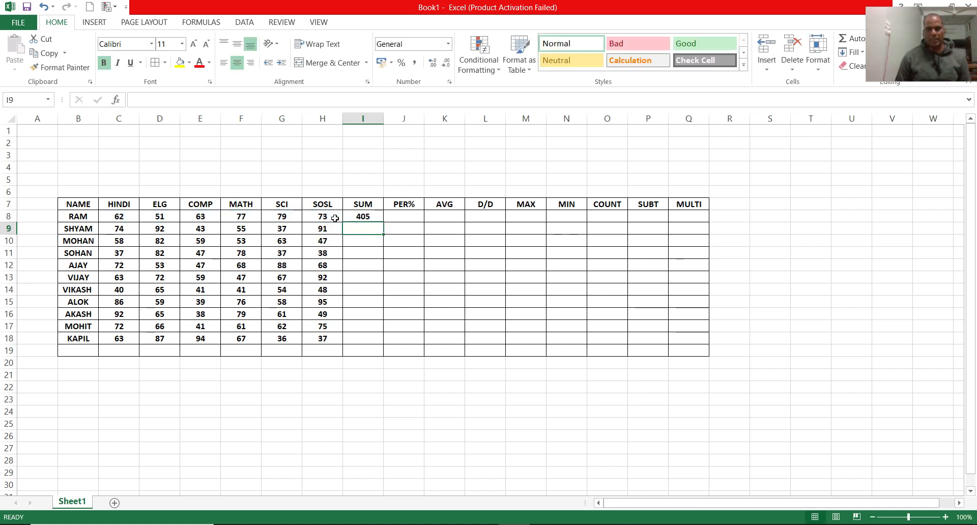
# Try two ways of extending the sum formula from I8 down the column, undoing each one
pyautogui.click(373, 216)
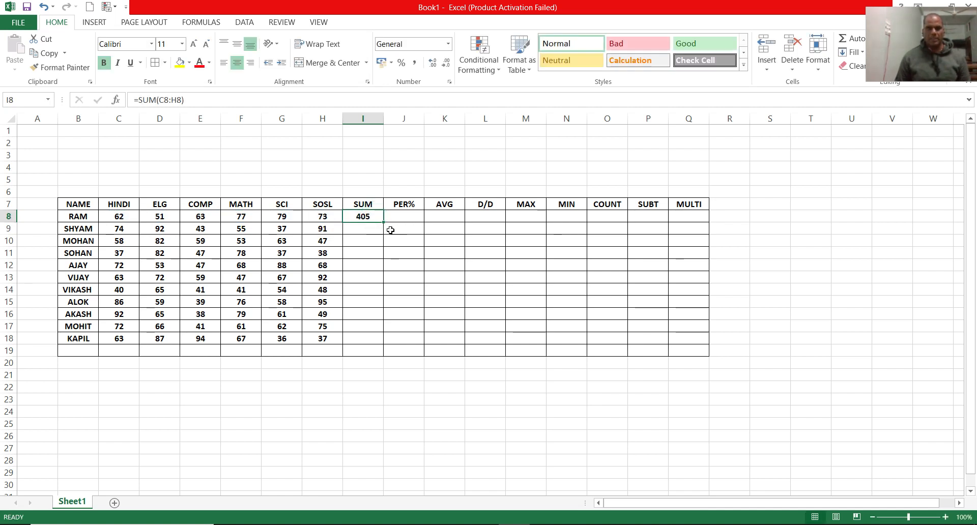
pyautogui.moveTo(384, 222); pyautogui.dragTo(376, 347)
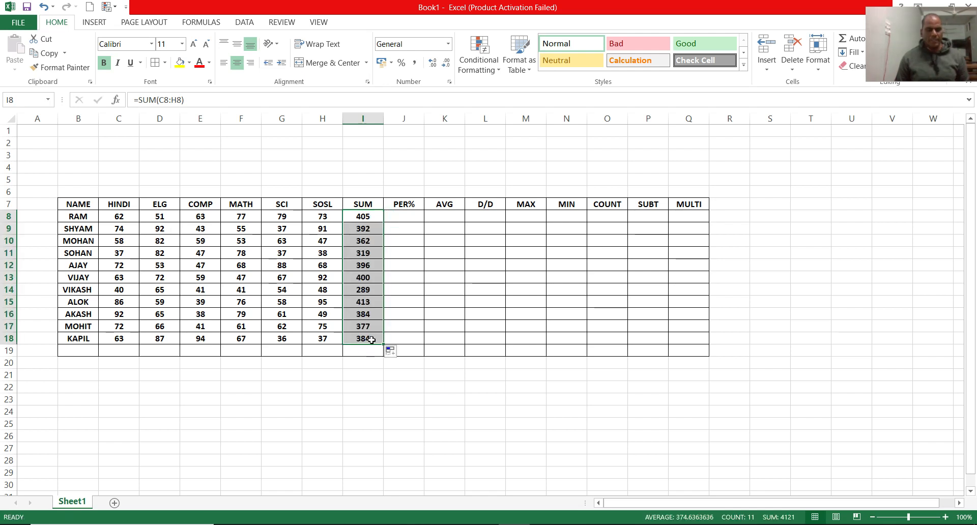
pyautogui.hotkey('ctrl', 'z')
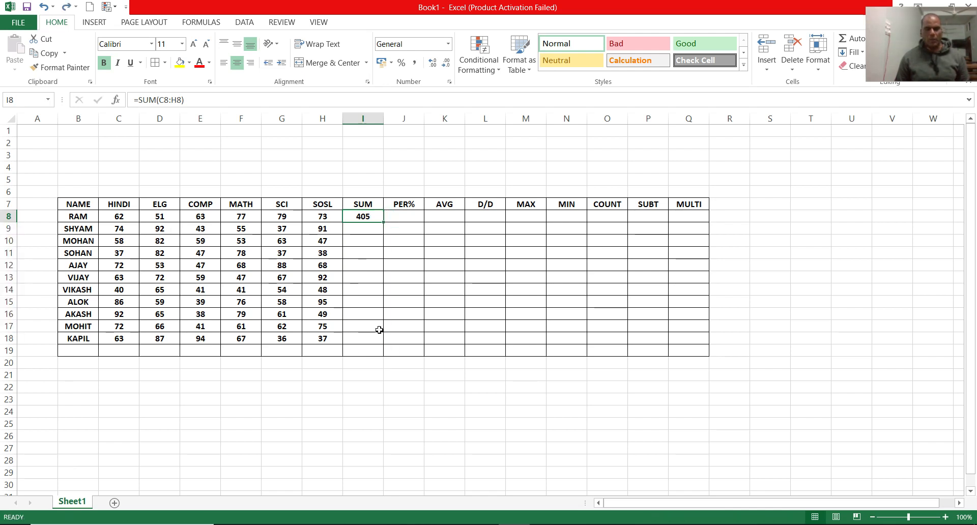
pyautogui.doubleClick(382, 223)
pyautogui.hotkey('ctrl', 'z')
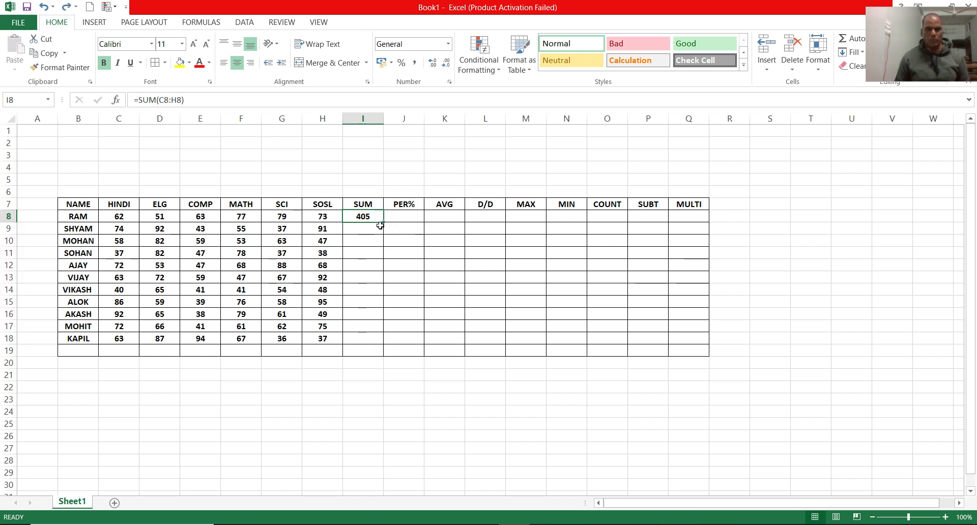
# Fill the sum formula from I8 down through I18
pyautogui.moveTo(363, 215); pyautogui.dragTo(356, 344)
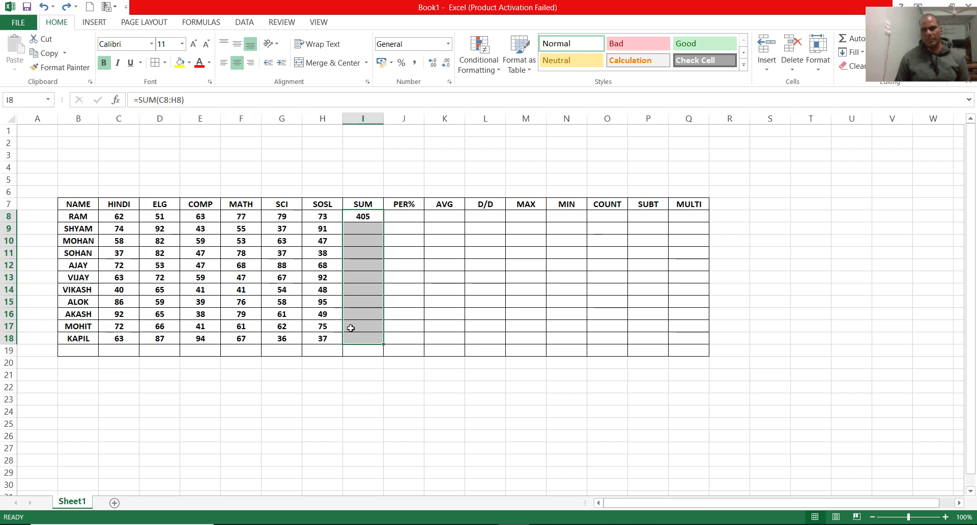
pyautogui.hotkey('ctrl', 'd')
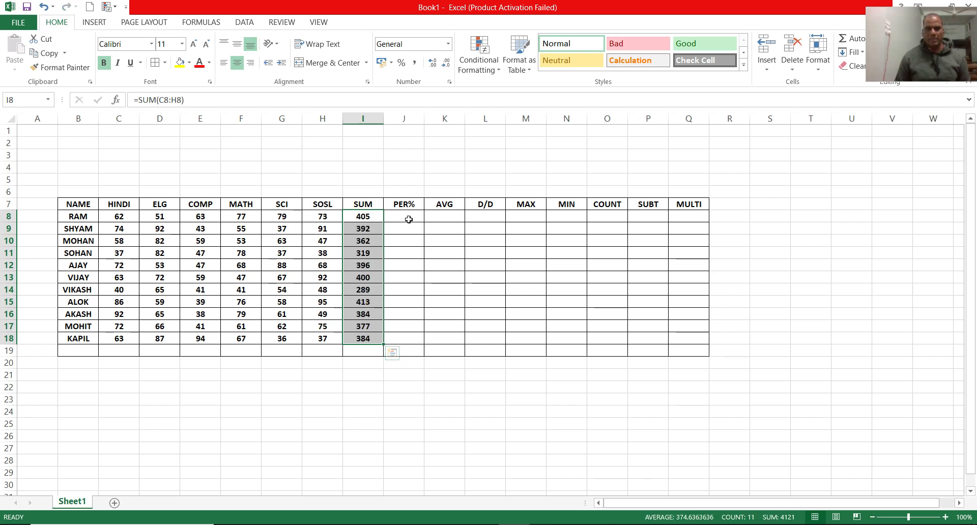
# Enter the percentage formula =I8*100/600 in J8 and fill it down to J18
pyautogui.click(409, 219)
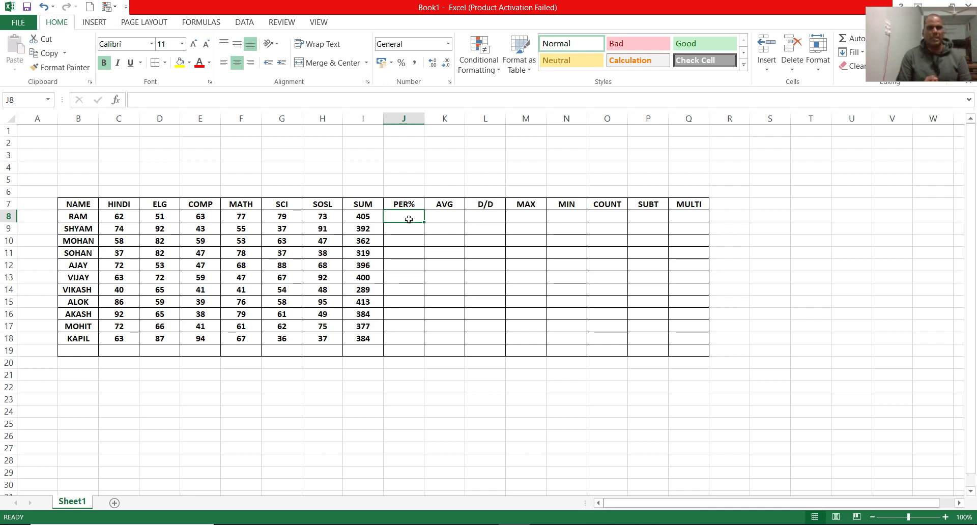
pyautogui.write('=')
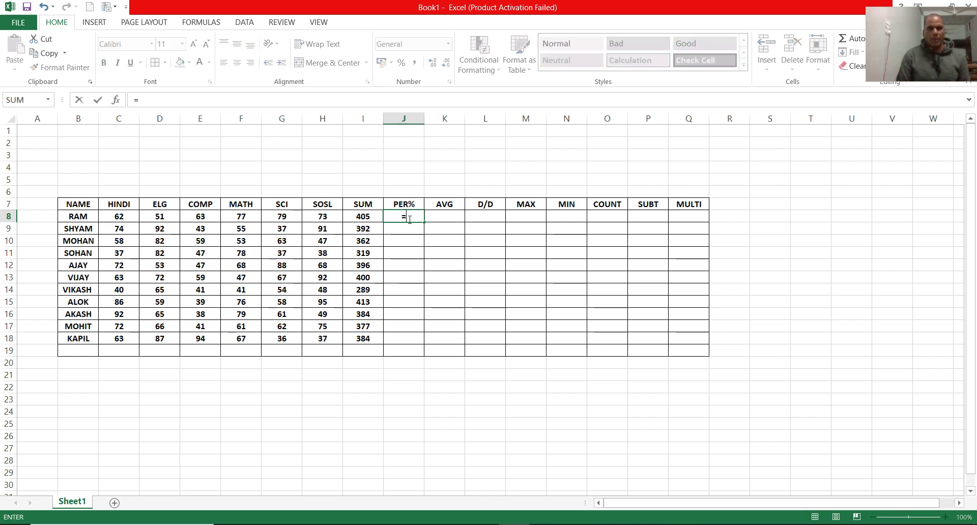
pyautogui.click(361, 216)
pyautogui.write('*100/')
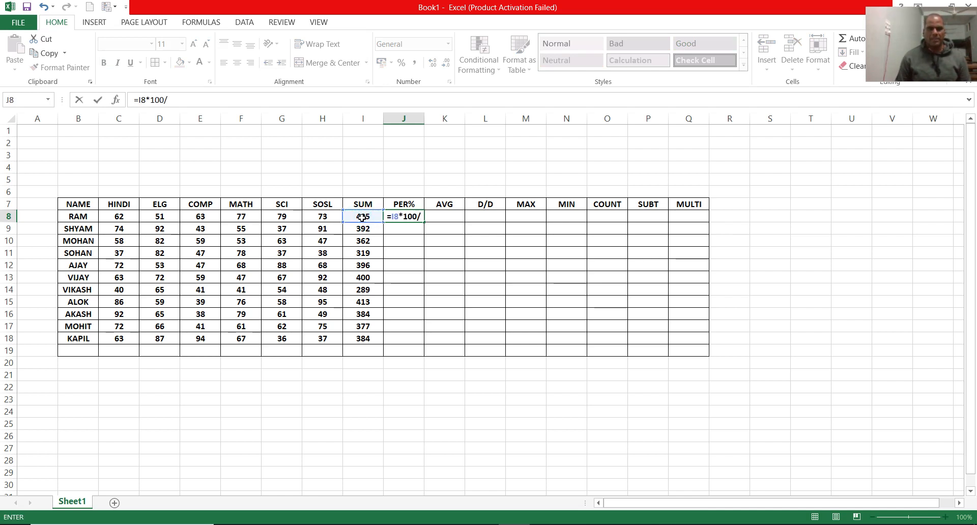
pyautogui.write('0')
pyautogui.press('BackSpace')
pyautogui.write('600')
pyautogui.press('Return')
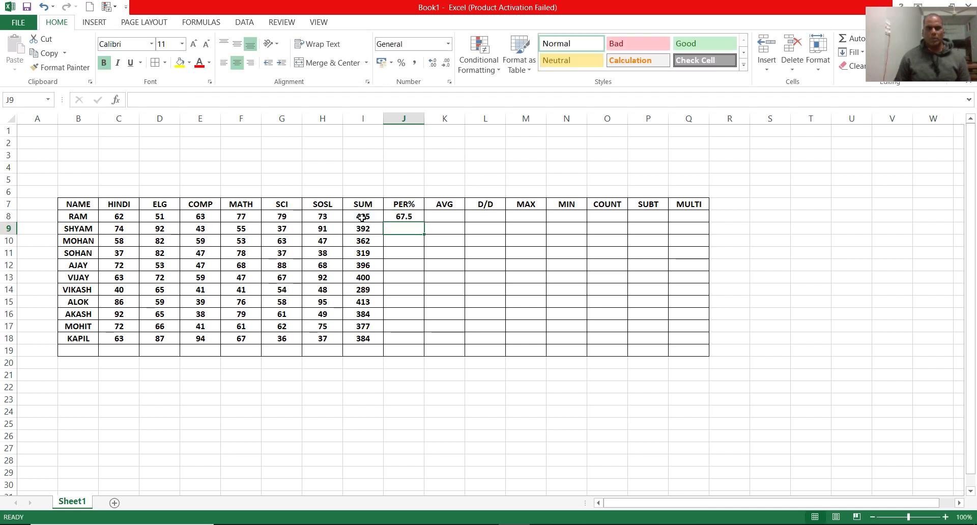
pyautogui.click(403, 215)
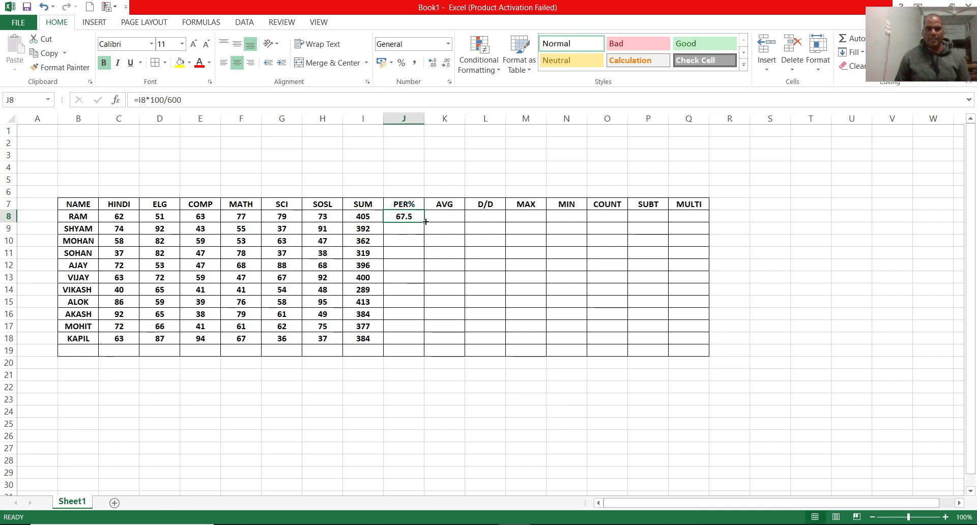
pyautogui.click(422, 223)
pyautogui.moveTo(425, 221); pyautogui.dragTo(427, 340)
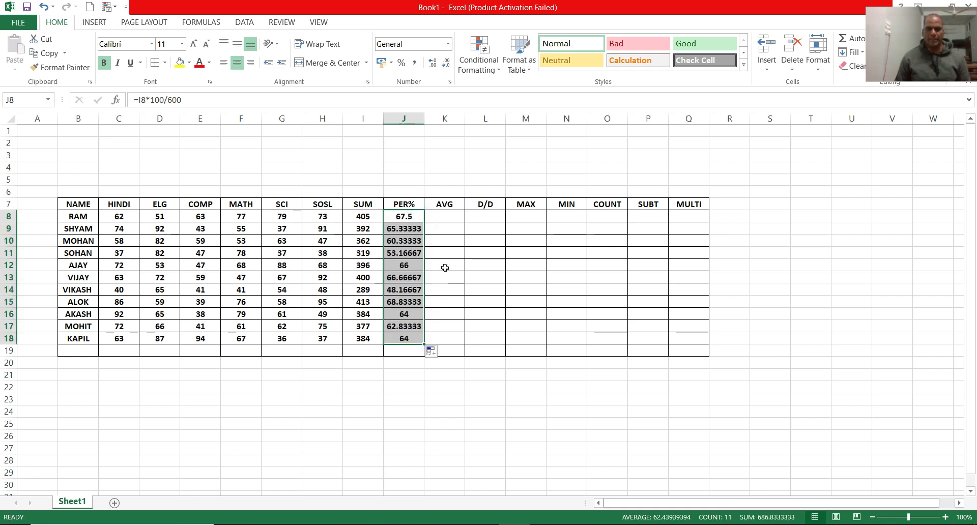
# Enter the formula =AVERAGE(C8:H8) in K8 and fill it down to K18
pyautogui.click(452, 221)
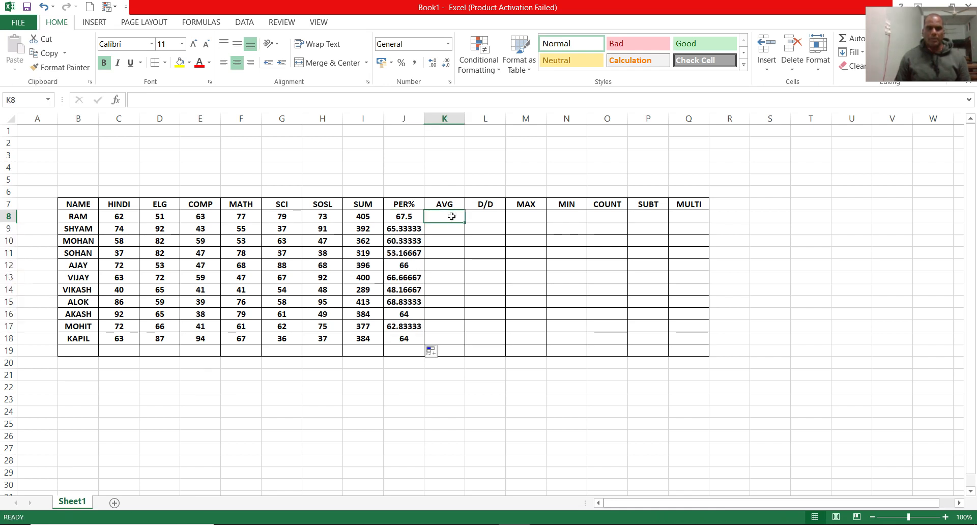
pyautogui.write('=')
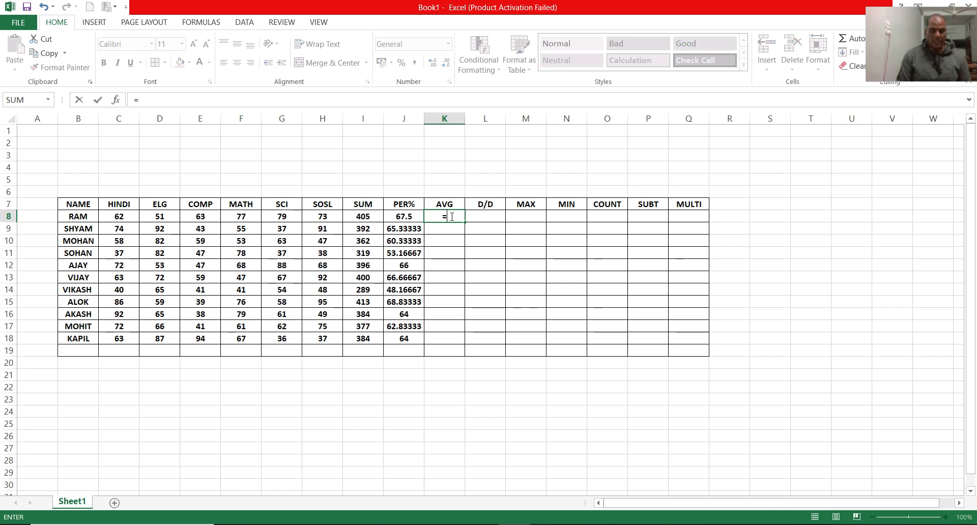
pyautogui.write('AV')
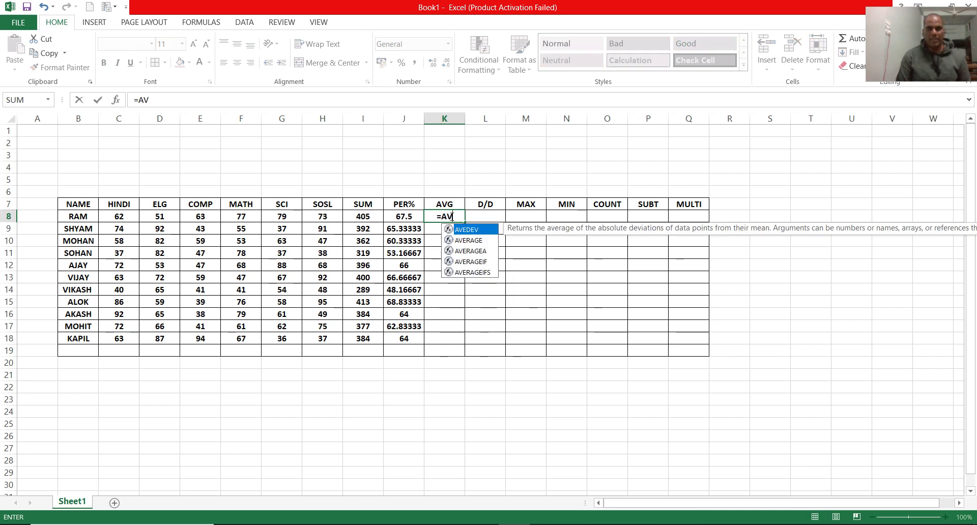
pyautogui.write('ERA')
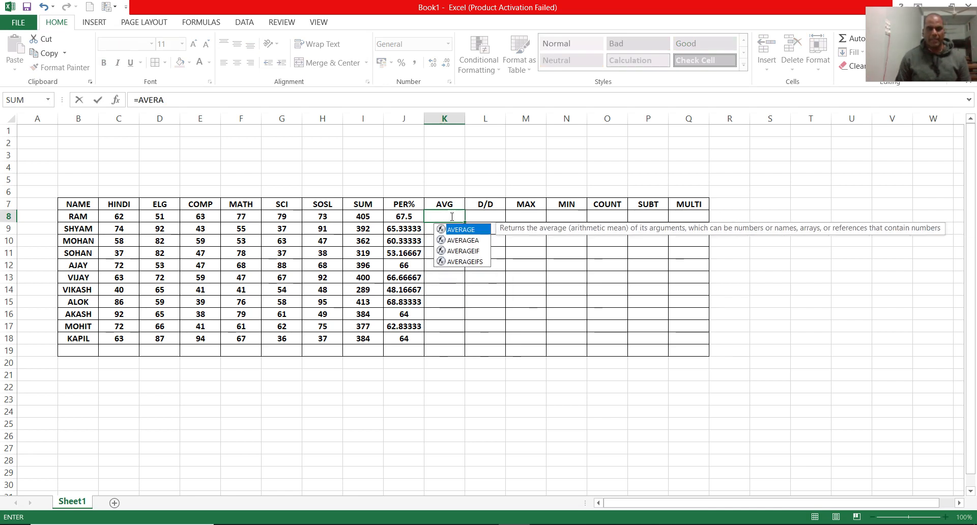
pyautogui.press('Tab')
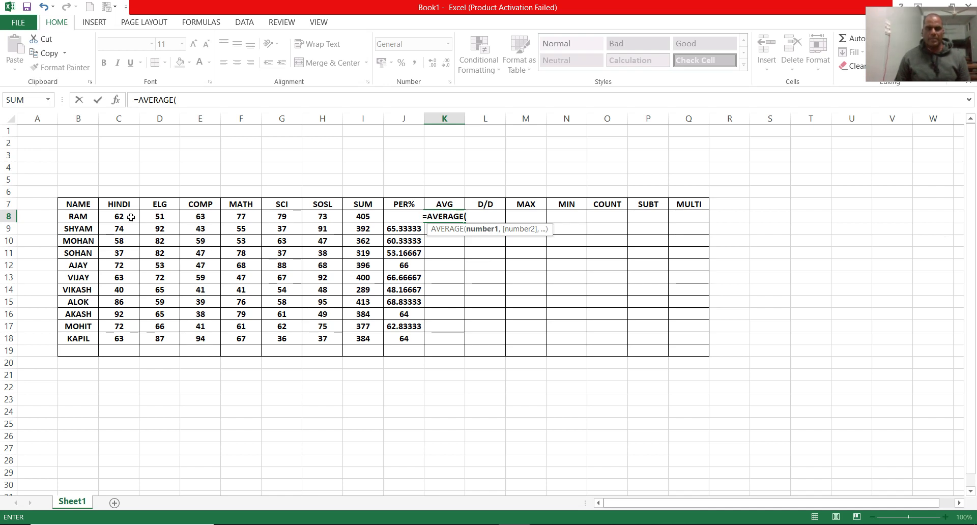
pyautogui.moveTo(124, 214); pyautogui.dragTo(310, 217)
pyautogui.write(')')
pyautogui.press('Return')
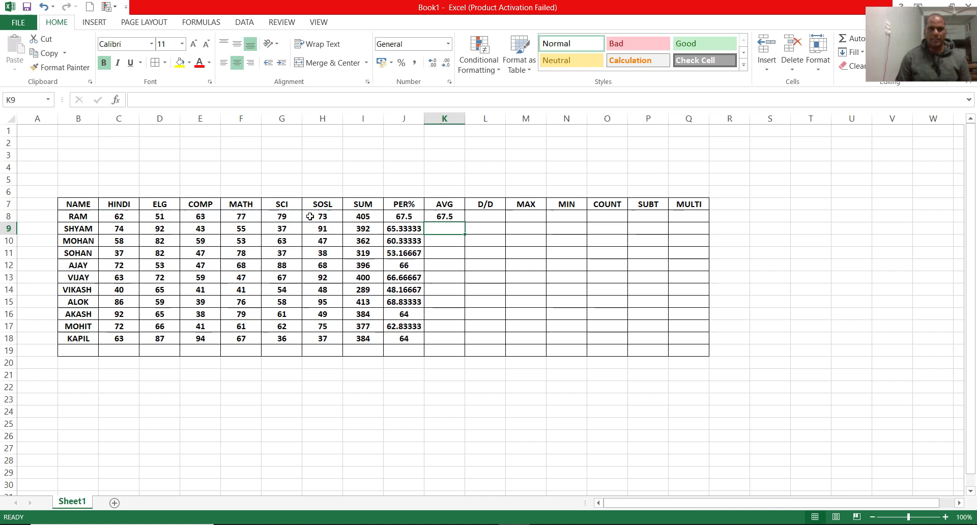
pyautogui.click(449, 217)
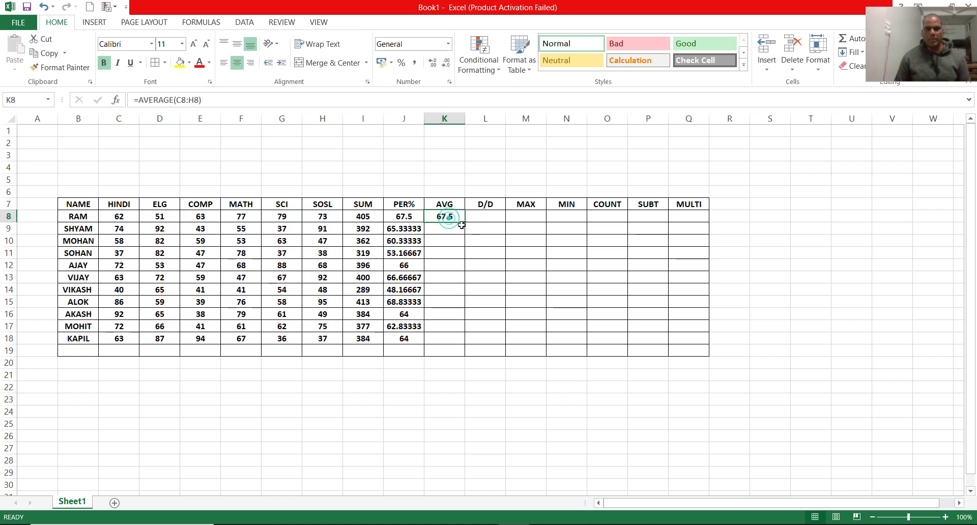
pyautogui.moveTo(465, 223); pyautogui.dragTo(463, 340)
# Enter the division formula =I8/6 in L8 under the D/D heading
pyautogui.click(489, 218)
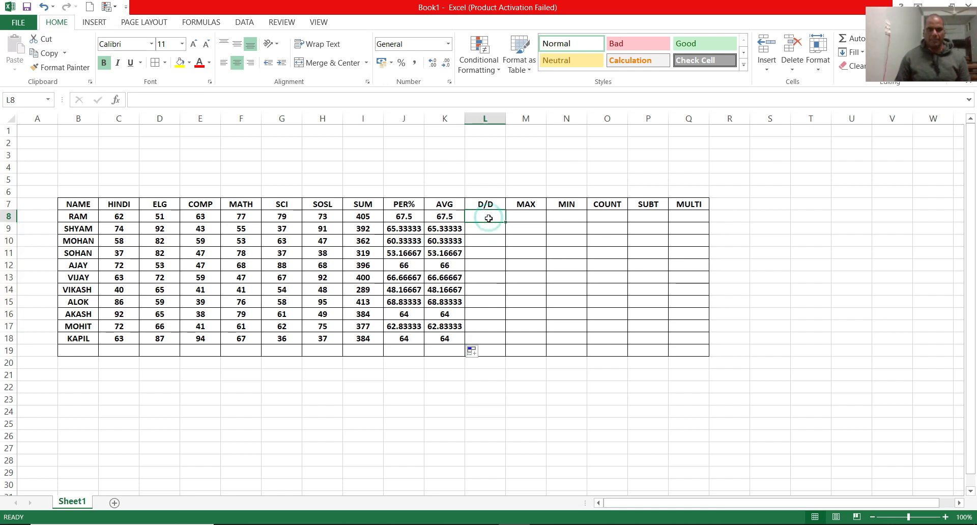
pyautogui.write('=')
pyautogui.click(352, 216)
pyautogui.write('/6')
pyautogui.press('Return')
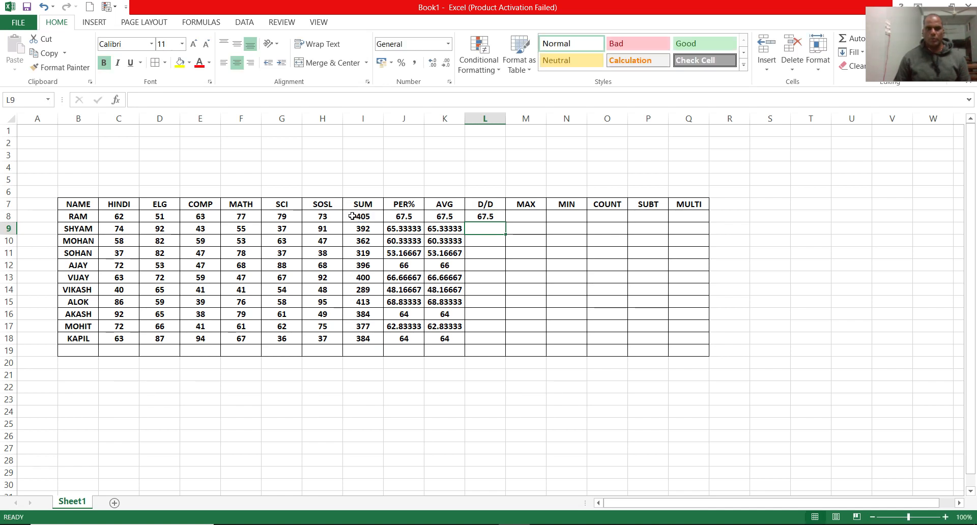
# Fill the division formula from L8 down through L18
pyautogui.click(492, 217)
pyautogui.moveTo(507, 222); pyautogui.dragTo(516, 343)
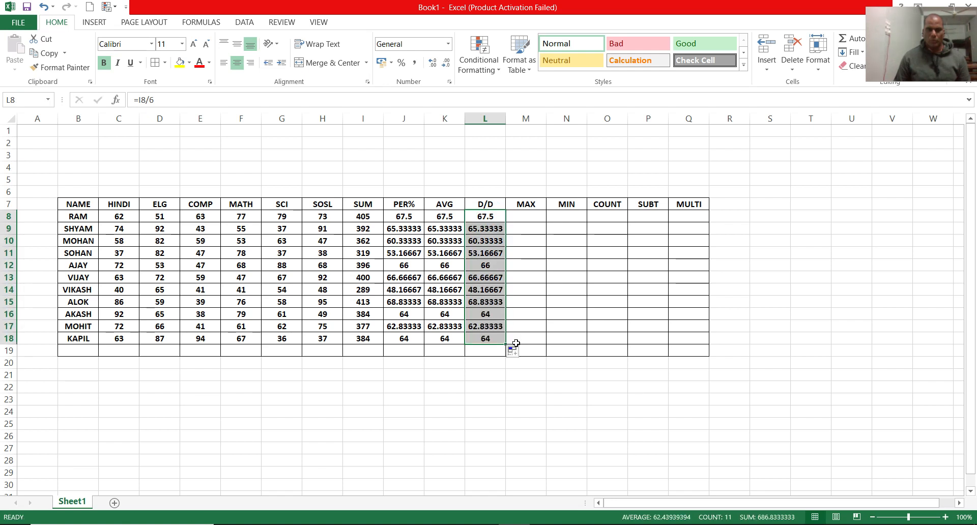
# Format the percentage, average and division results in J8:L18 as whole numbers without decimals
pyautogui.click(405, 214)
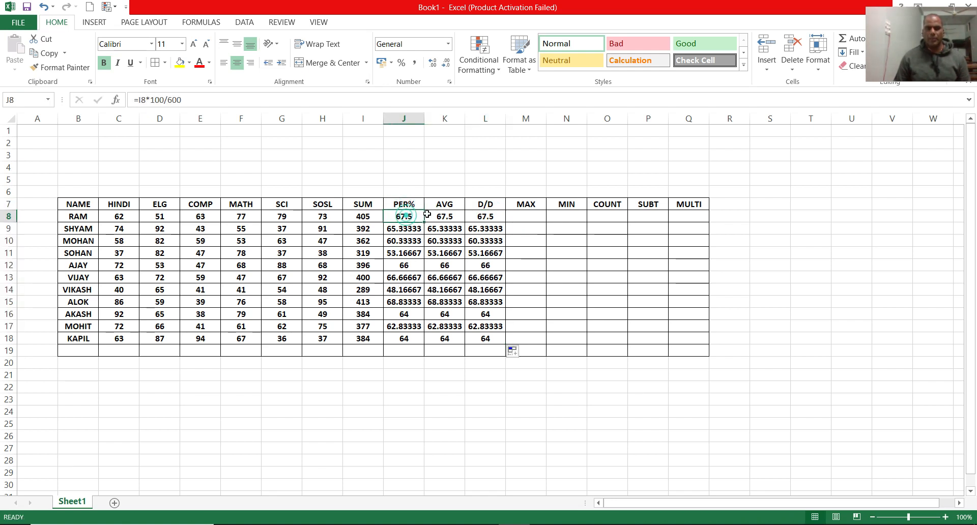
pyautogui.click(445, 215)
pyautogui.click(499, 218)
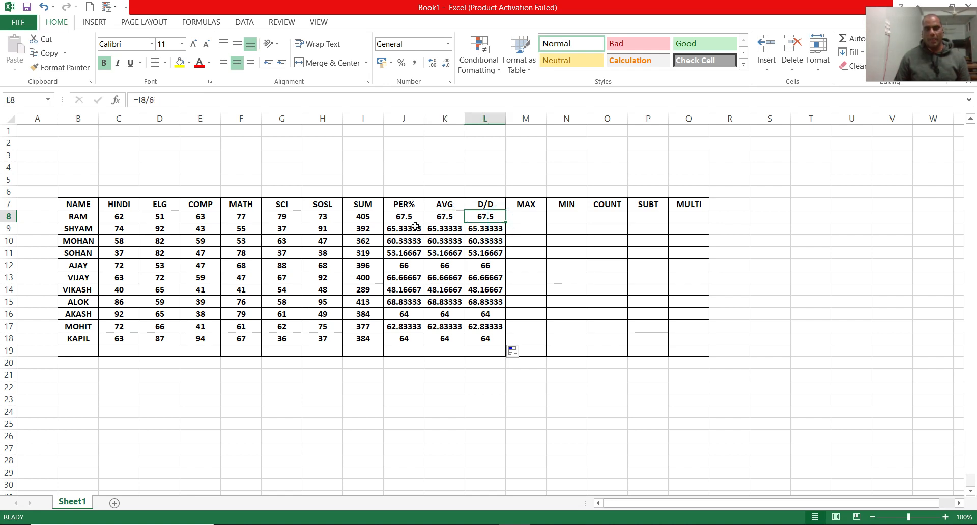
pyautogui.moveTo(401, 217); pyautogui.dragTo(485, 344)
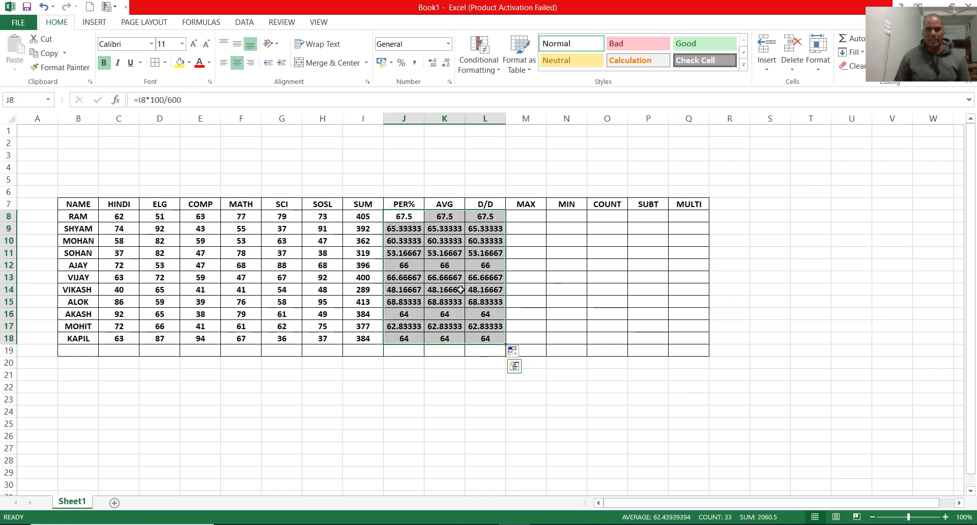
pyautogui.click(446, 64)
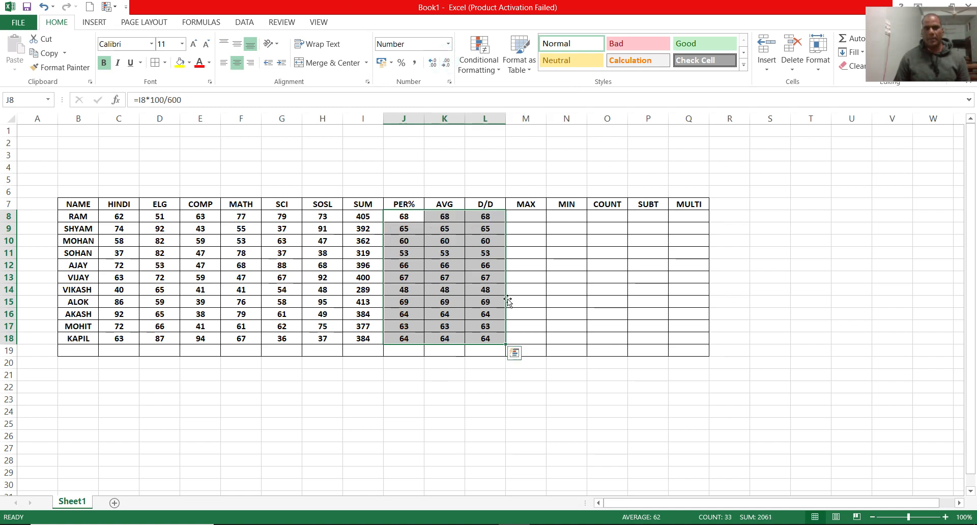
# Enter the formula =MAX(C8:H8) in M8 and fill it down to M18
pyautogui.click(532, 214)
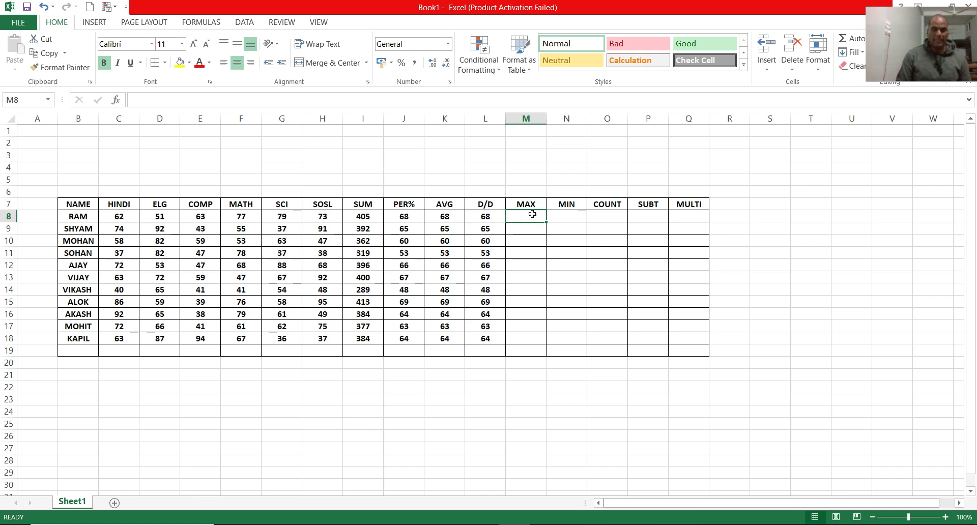
pyautogui.write('=MAX(')
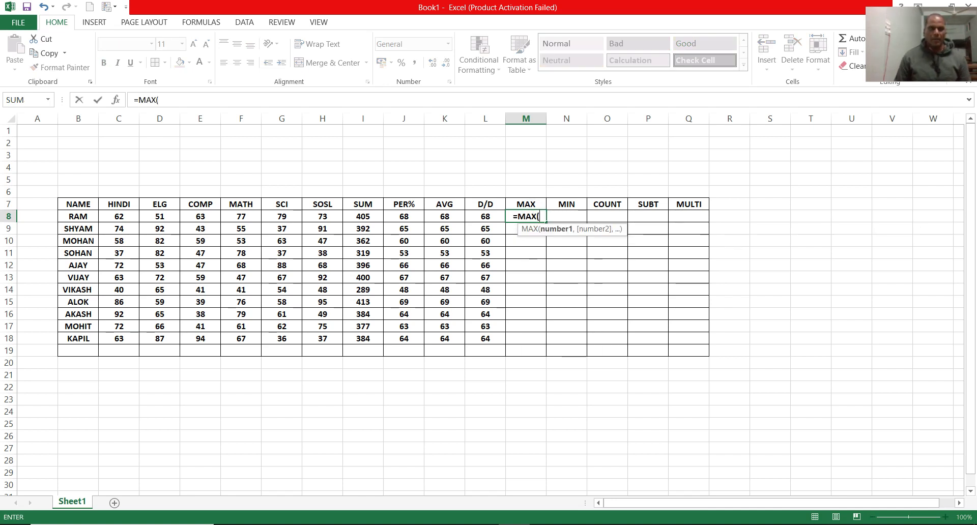
pyautogui.moveTo(115, 216); pyautogui.dragTo(314, 217)
pyautogui.write(')')
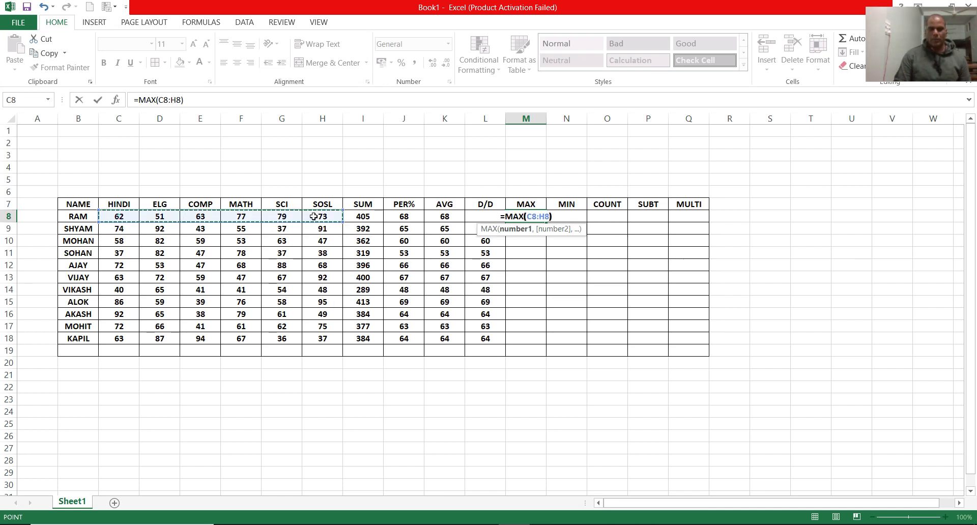
pyautogui.press('Return')
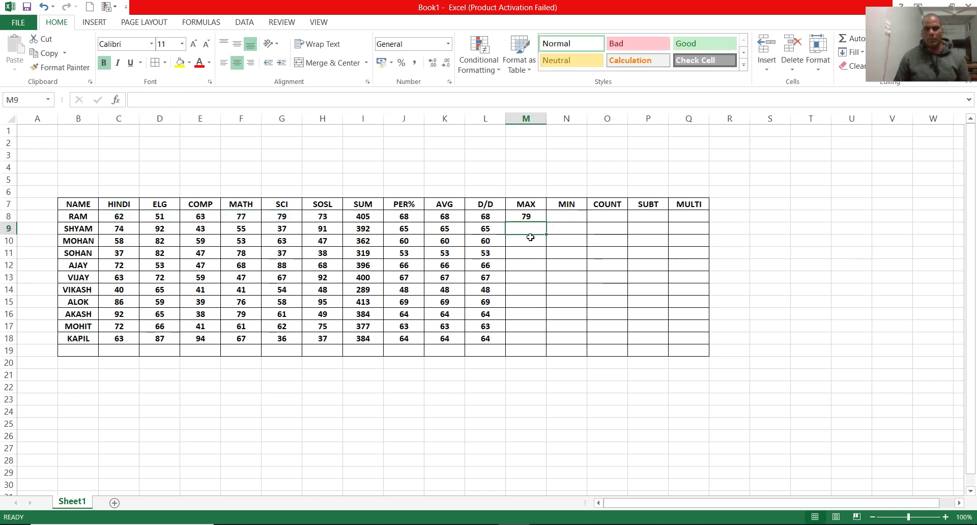
pyautogui.click(530, 216)
pyautogui.moveTo(546, 222); pyautogui.dragTo(536, 340)
# Enter the formula =MIN(C8:H8) in N8 and fill it down to N18
pyautogui.click(572, 222)
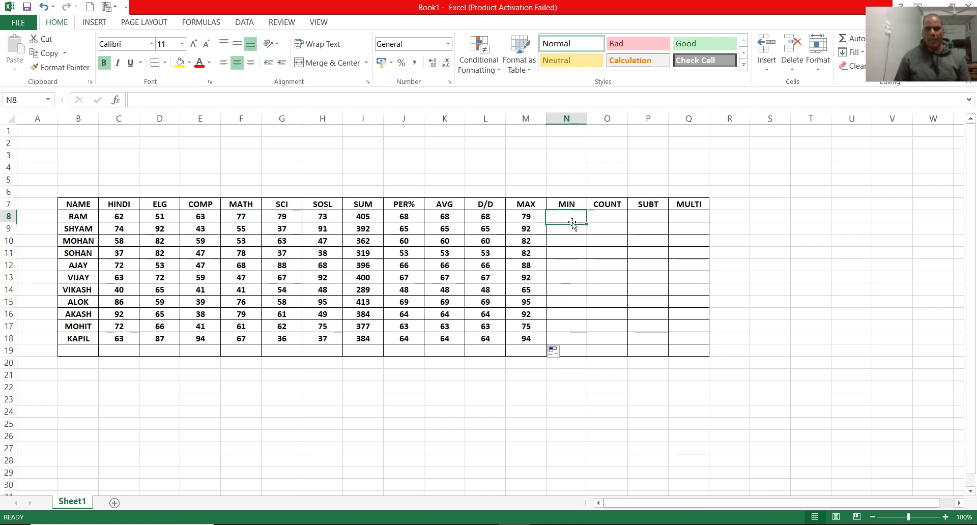
pyautogui.write('=')
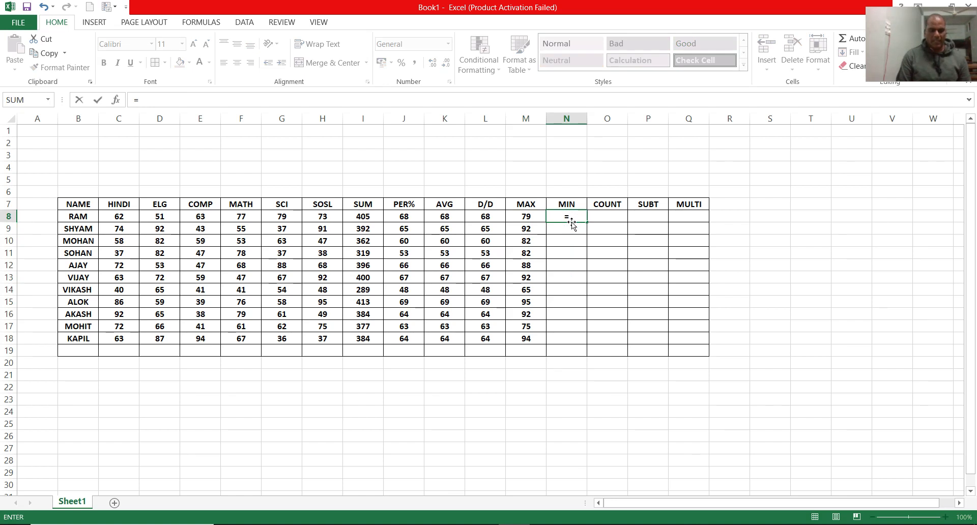
pyautogui.write('MIN(')
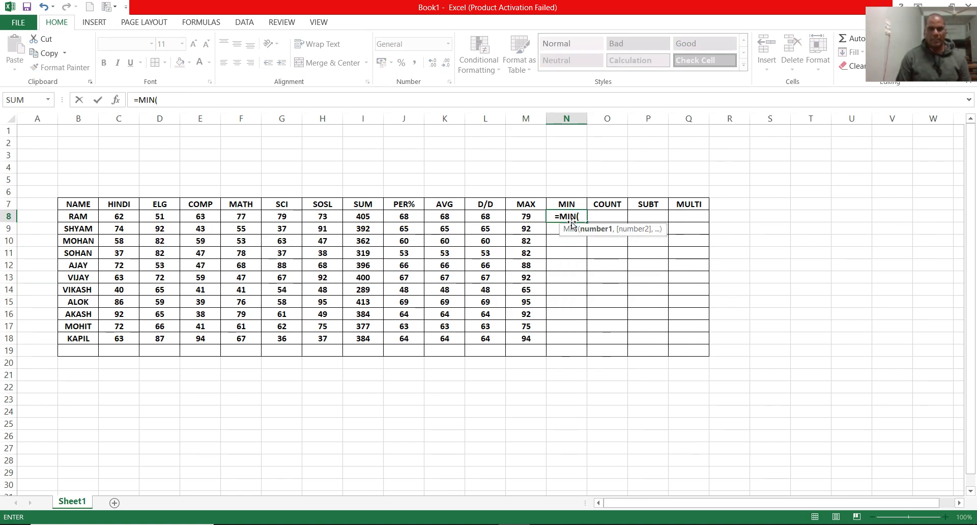
pyautogui.moveTo(124, 218); pyautogui.dragTo(330, 217)
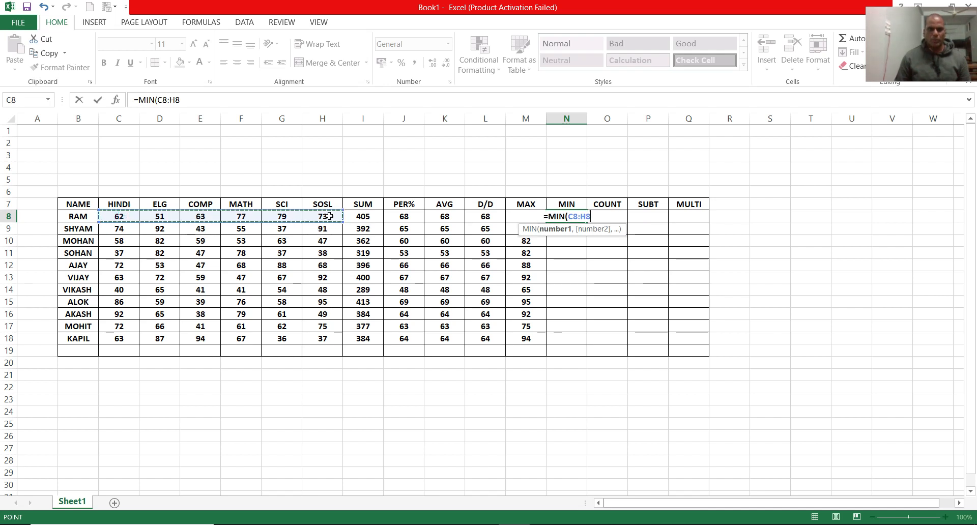
pyautogui.press('Return')
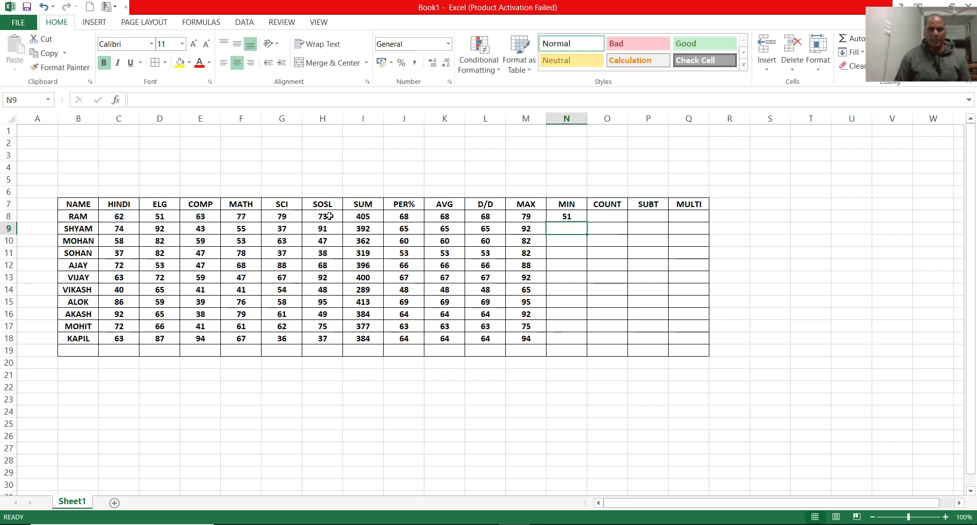
pyautogui.click(563, 217)
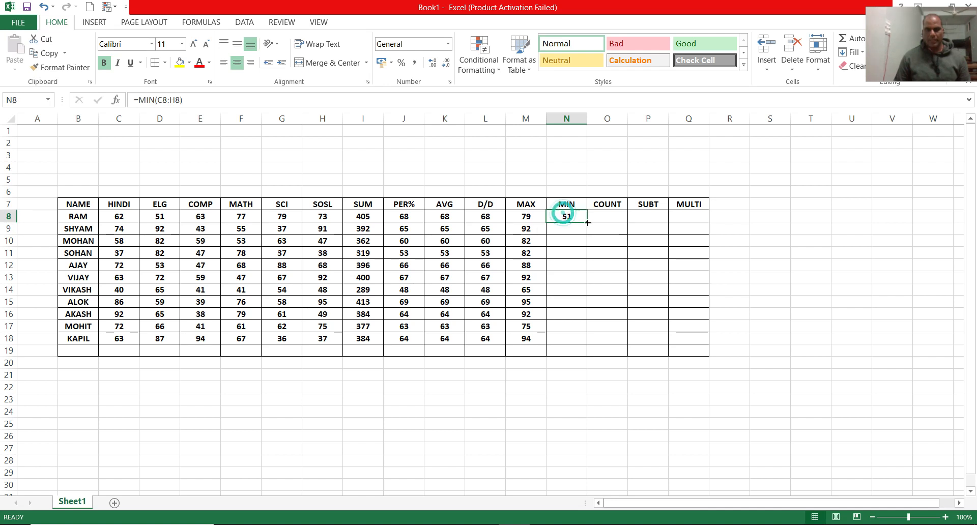
pyautogui.moveTo(587, 222); pyautogui.dragTo(591, 348)
# Enter the formula =COUNT(C8:H8) in O8 and fill it down to O18
pyautogui.click(609, 218)
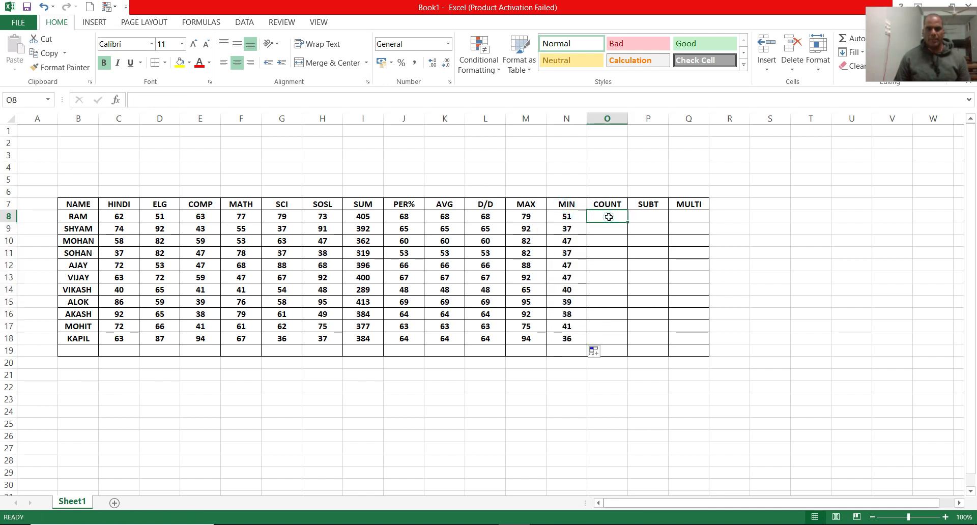
pyautogui.write('=COUNT')
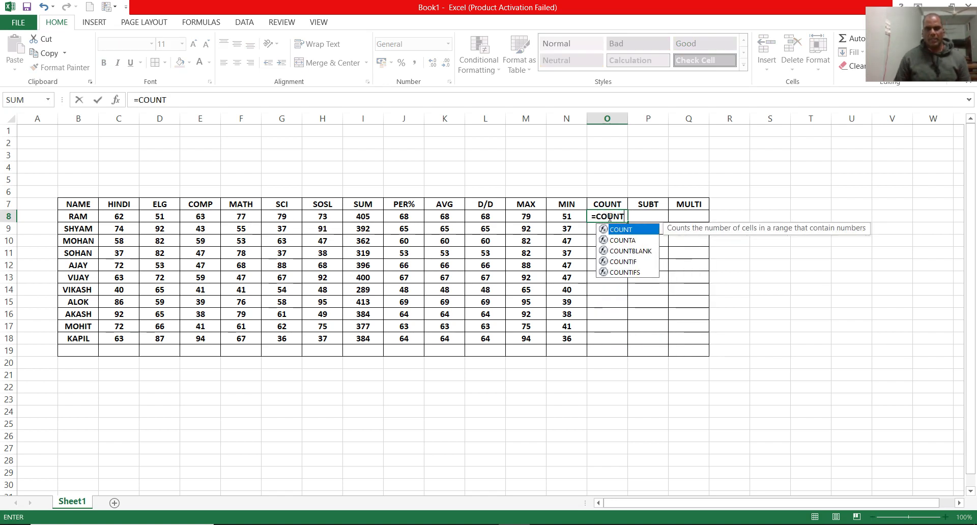
pyautogui.write('(')
pyautogui.moveTo(119, 218); pyautogui.dragTo(332, 220)
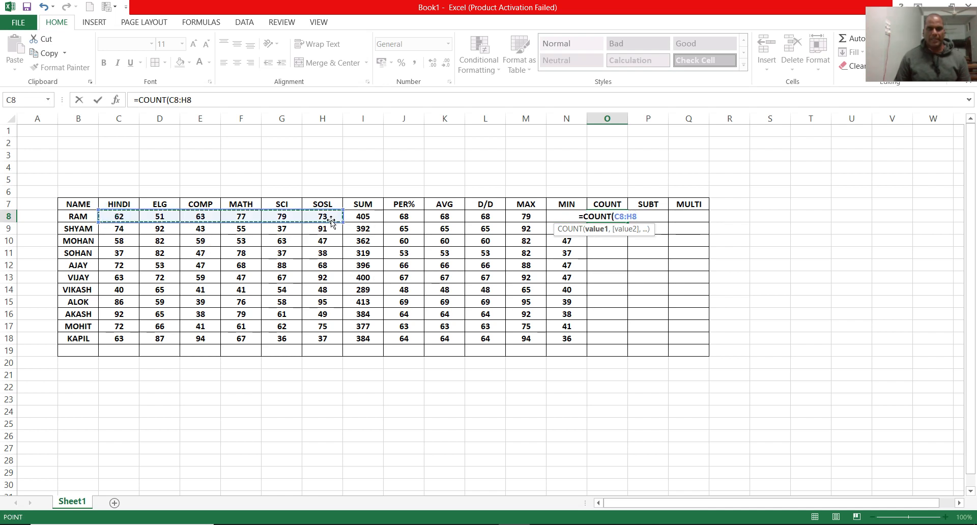
pyautogui.write(')')
pyautogui.press('Return')
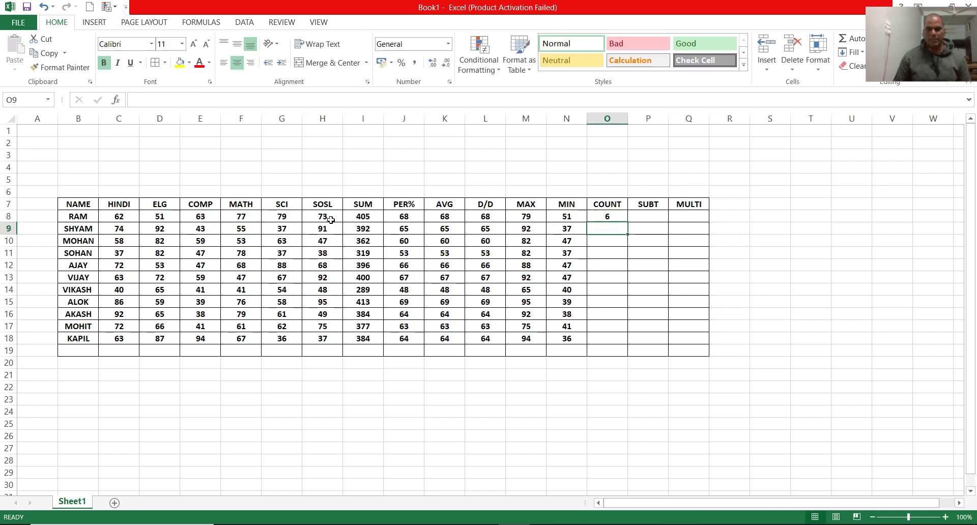
pyautogui.click(606, 219)
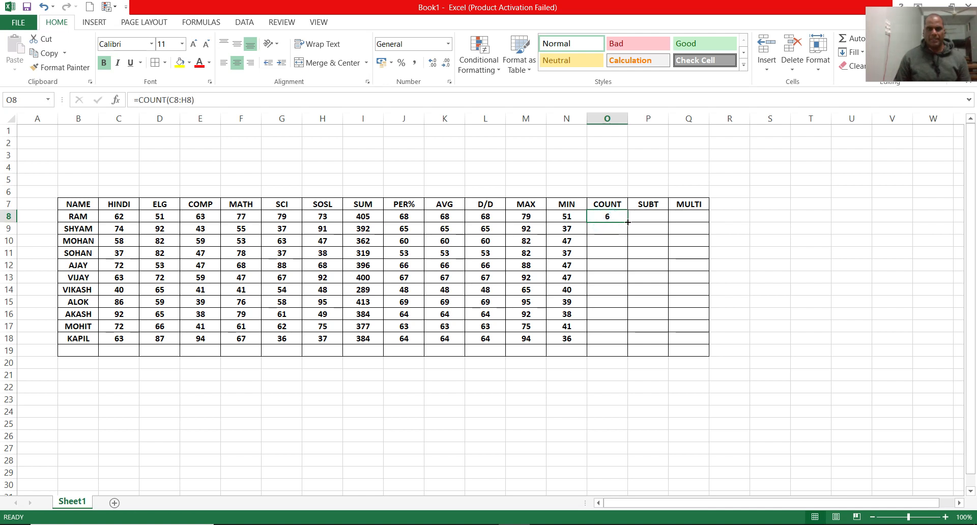
pyautogui.doubleClick(627, 222)
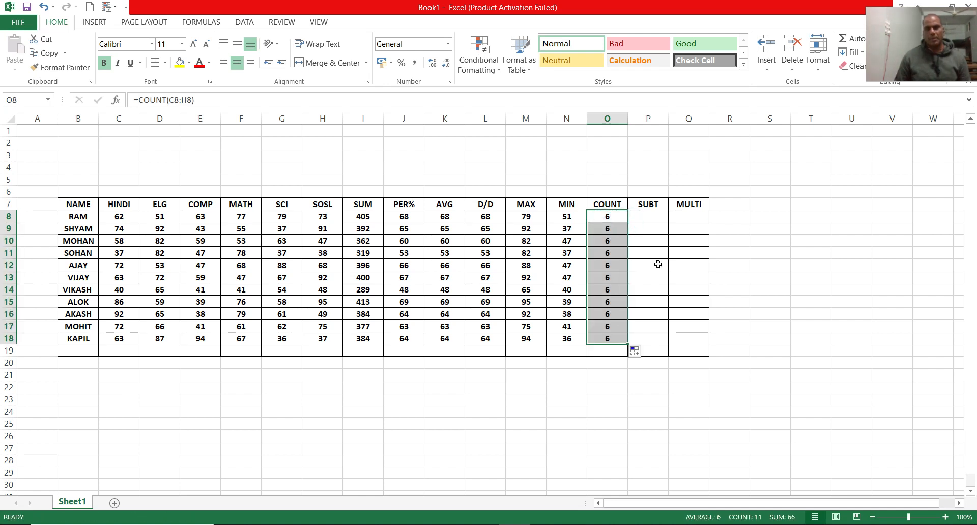
# Enter the subtraction formula =I8-H8 in P8 under the SUBT heading and fill it down to P18
pyautogui.click(652, 215)
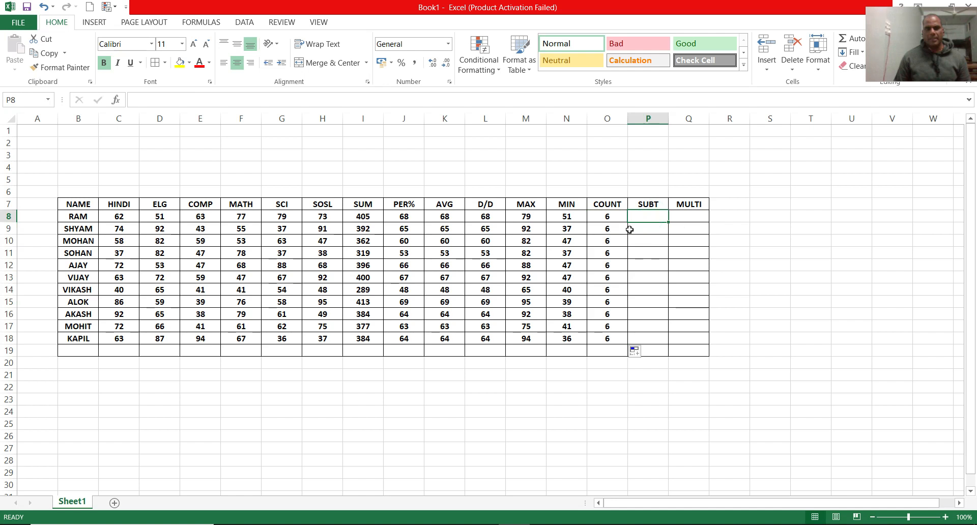
pyautogui.click(373, 218)
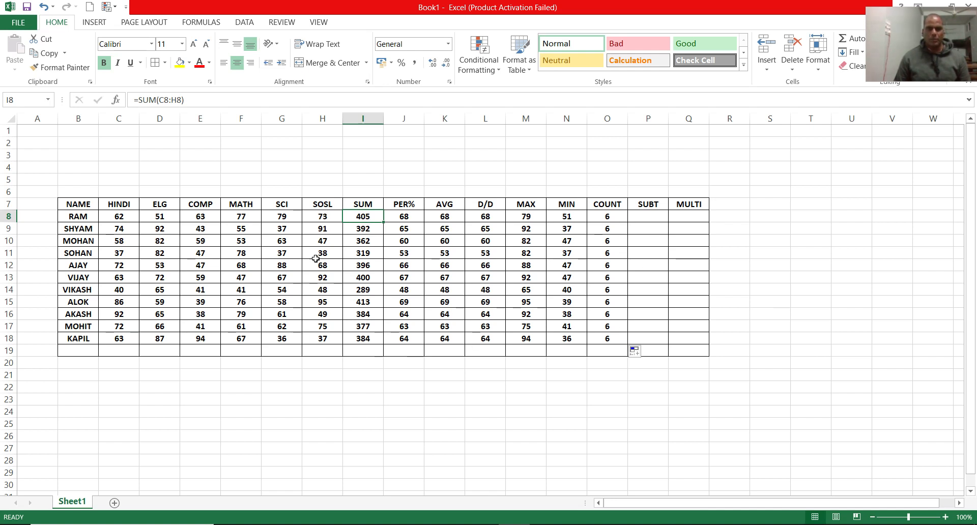
pyautogui.click(636, 219)
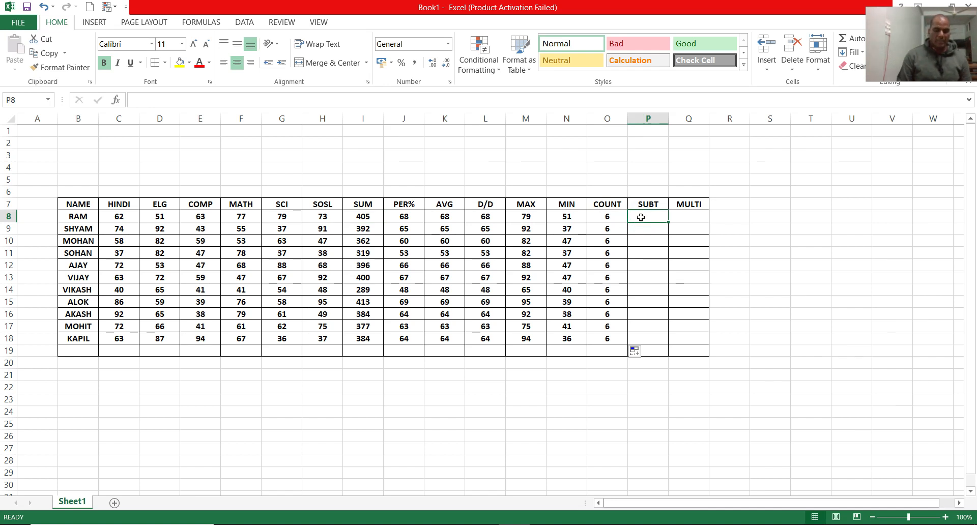
pyautogui.write('=')
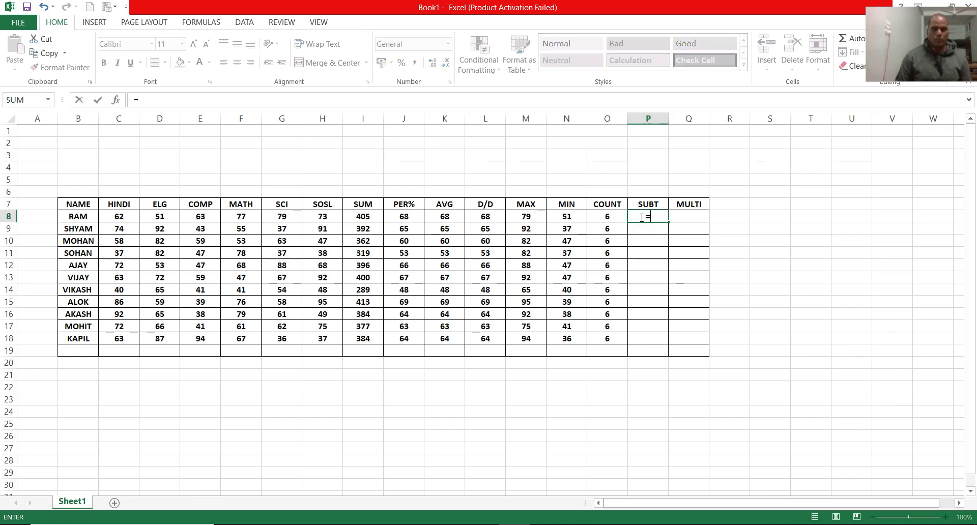
pyautogui.click(355, 215)
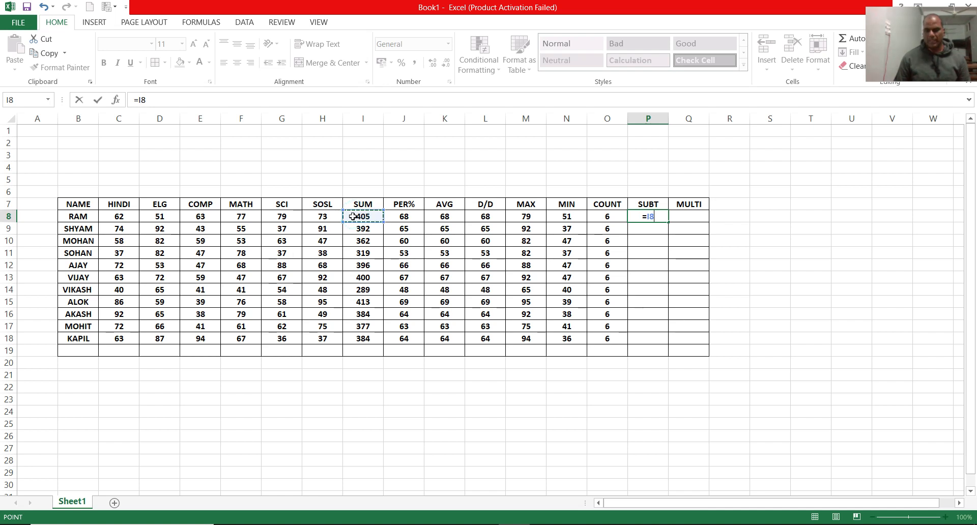
pyautogui.write('-')
pyautogui.click(317, 216)
pyautogui.press('Return')
pyautogui.press('Up')
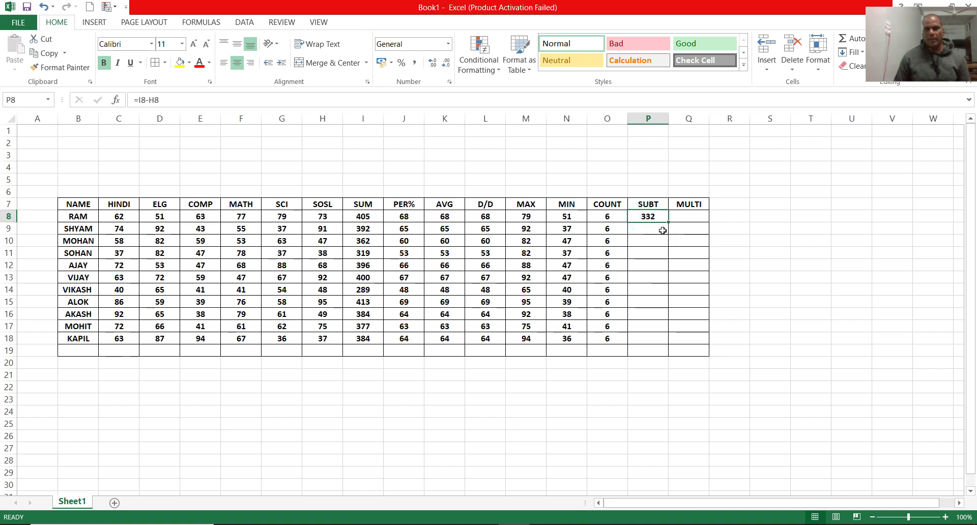
pyautogui.moveTo(667, 223); pyautogui.dragTo(658, 339)
# Enter the multiplication formula =N8*O8 in Q8 under the MULTI heading and fill it down to Q18
pyautogui.click(692, 222)
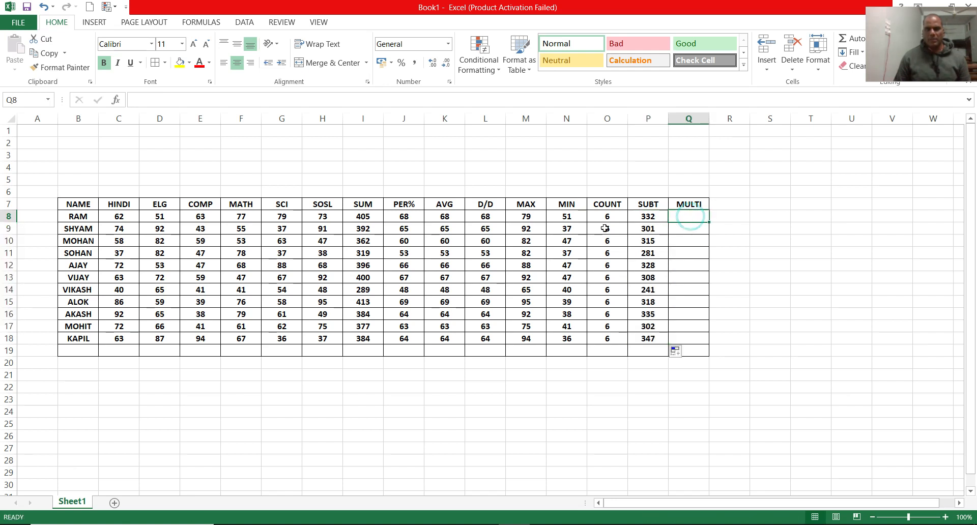
pyautogui.click(560, 220)
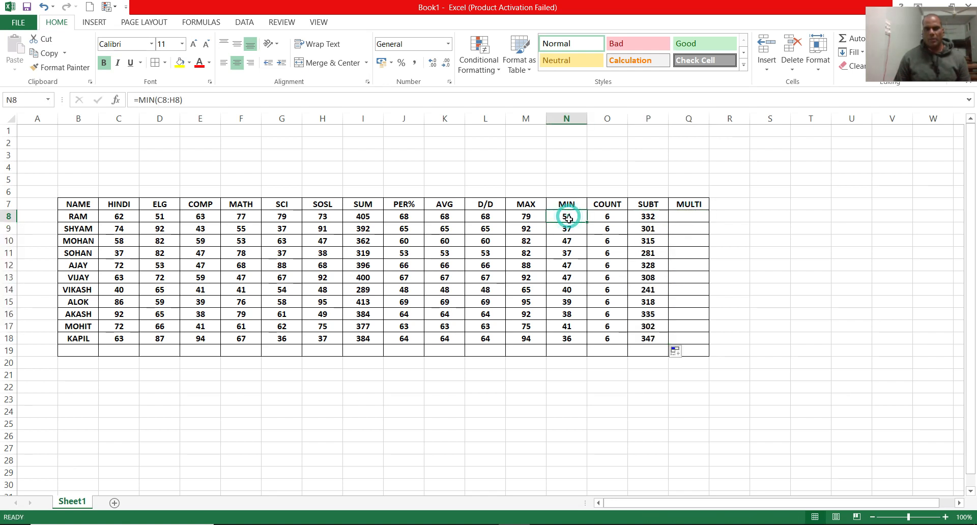
pyautogui.click(597, 221)
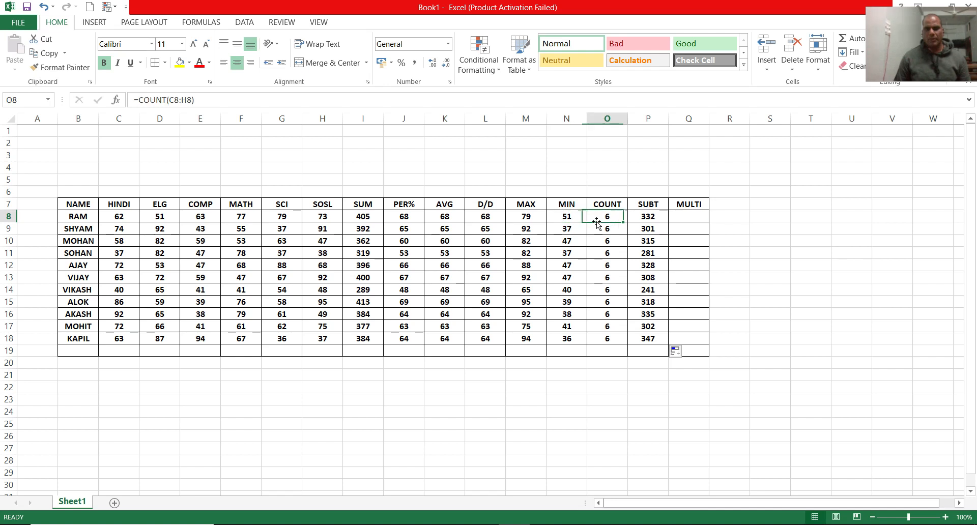
pyautogui.click(687, 217)
pyautogui.write('=')
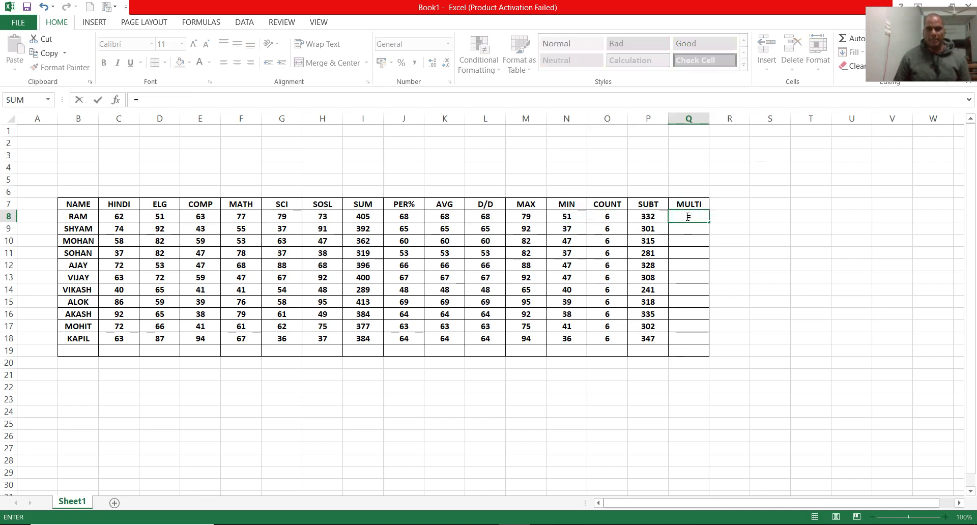
pyautogui.click(561, 216)
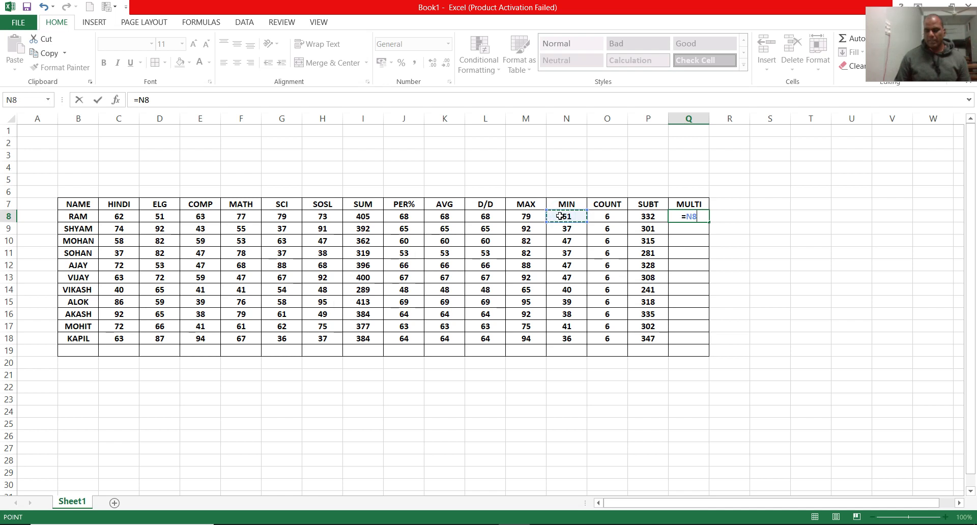
pyautogui.write('*')
pyautogui.click(609, 216)
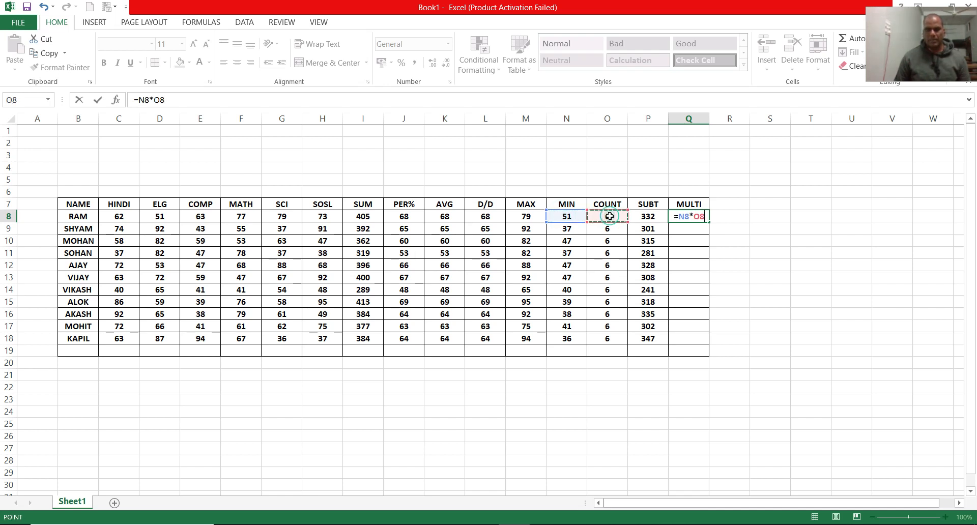
pyautogui.press('Return')
pyautogui.click(682, 216)
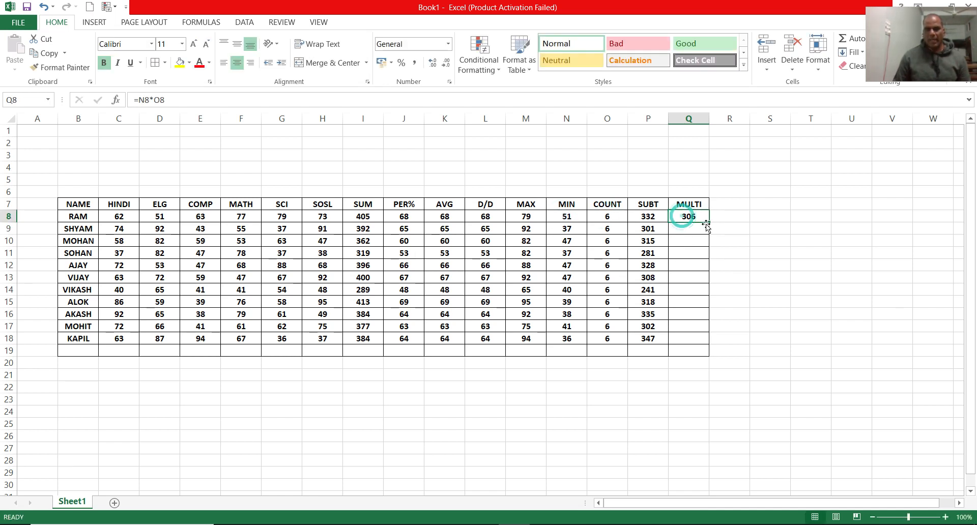
pyautogui.moveTo(709, 222); pyautogui.dragTo(709, 226)
pyautogui.moveTo(704, 338); pyautogui.dragTo(702, 344)
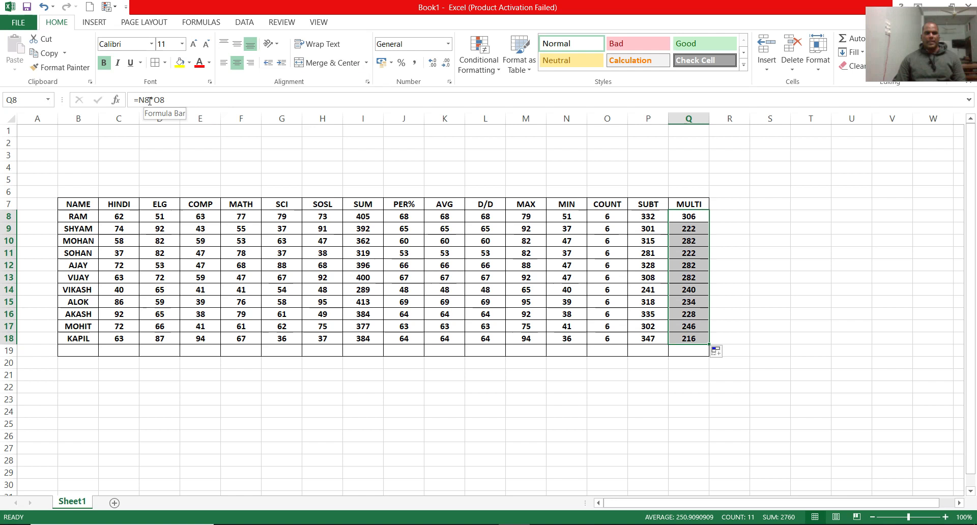
pyautogui.click(529, 241)
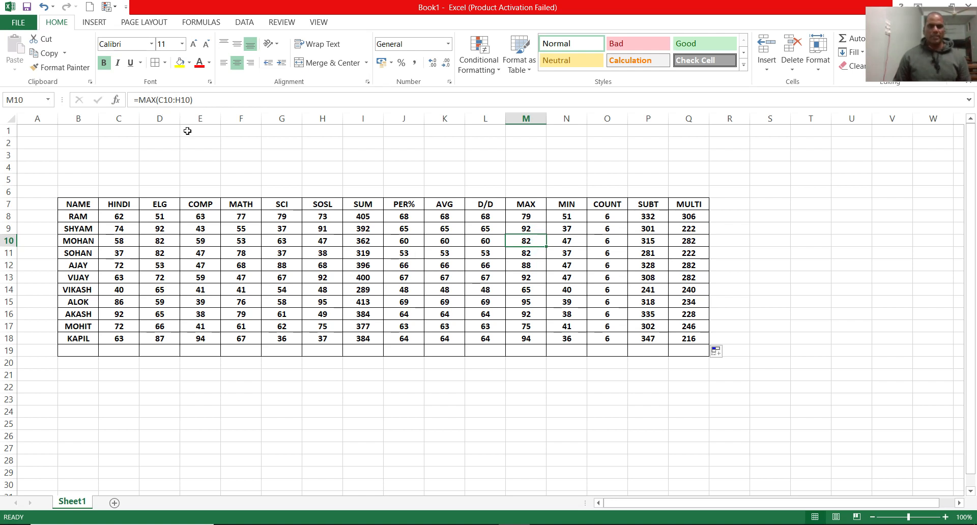
pyautogui.click(553, 294)
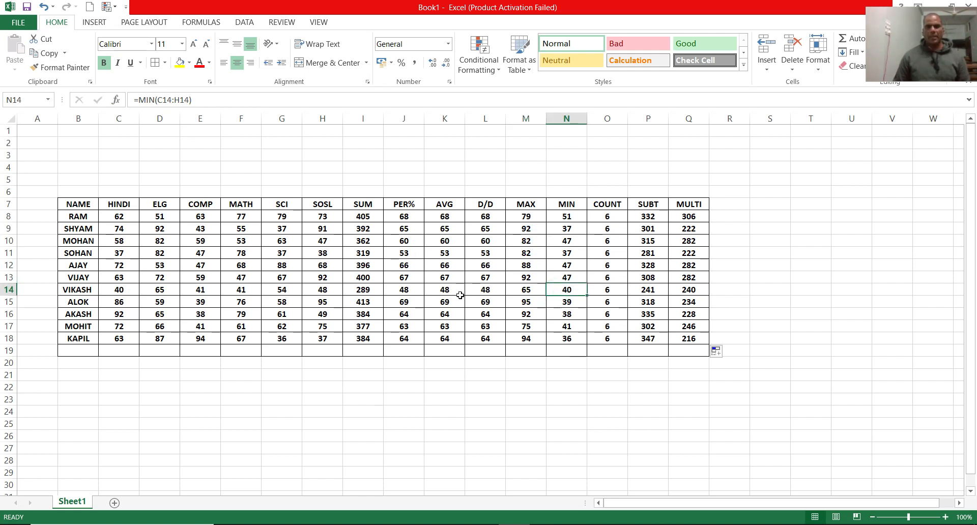